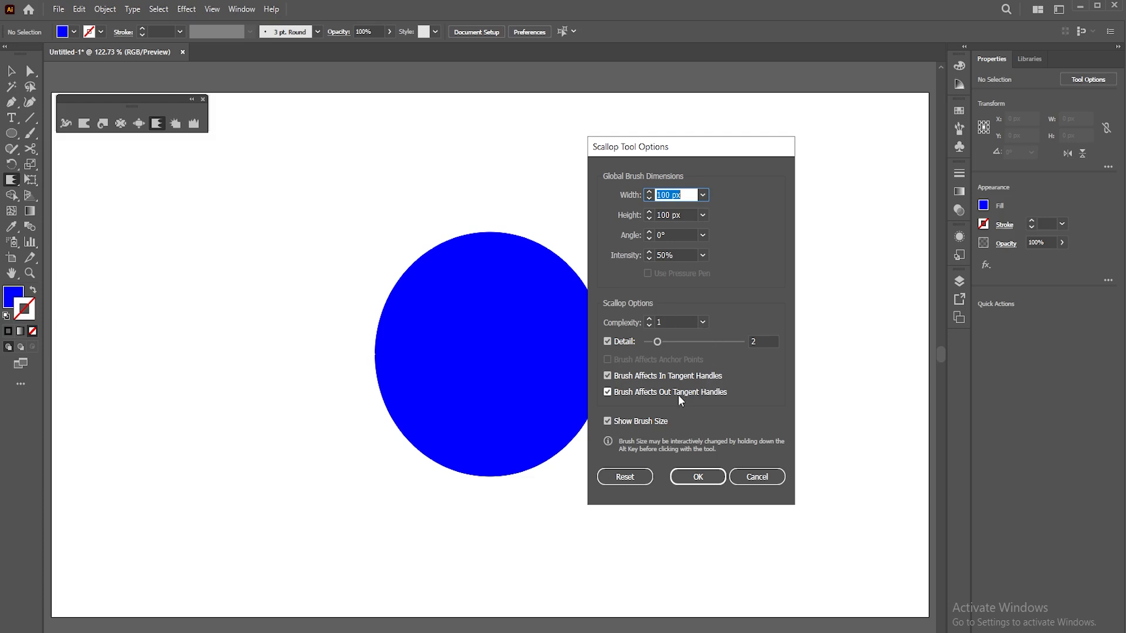
Enlarge the Scallop brush to about 708 px and apply it at the blue circle's center to form a pointed burst.
{"action": "left_click", "coordinate": [691, 476]}
{"action": "mouse_move", "coordinate": [696, 362]}
{"action": "left_mouse_down"}
{"action": "mouse_move", "coordinate": [734, 344]}
{"action": "mouse_move", "coordinate": [764, 281]}
{"action": "mouse_move", "coordinate": [817, 234]}
{"action": "mouse_move", "coordinate": [761, 394]}
{"action": "mouse_move", "coordinate": [769, 327]}
{"action": "mouse_move", "coordinate": [835, 213]}
{"action": "mouse_move", "coordinate": [820, 228]}
{"action": "left_mouse_up"}
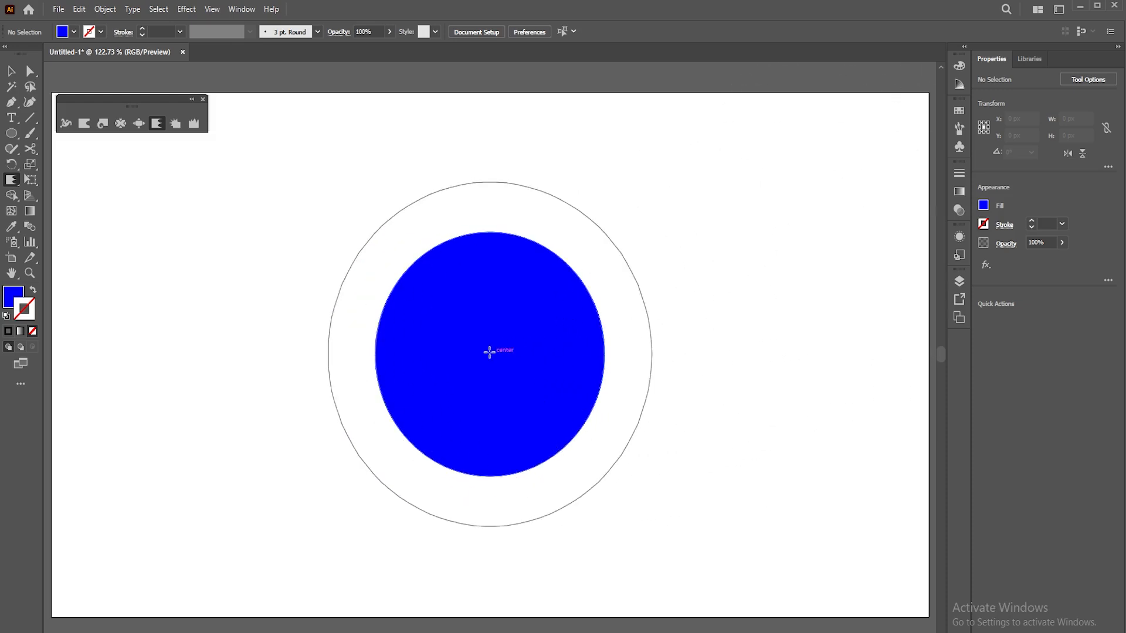
{"action": "left_click", "coordinate": [489, 352]}
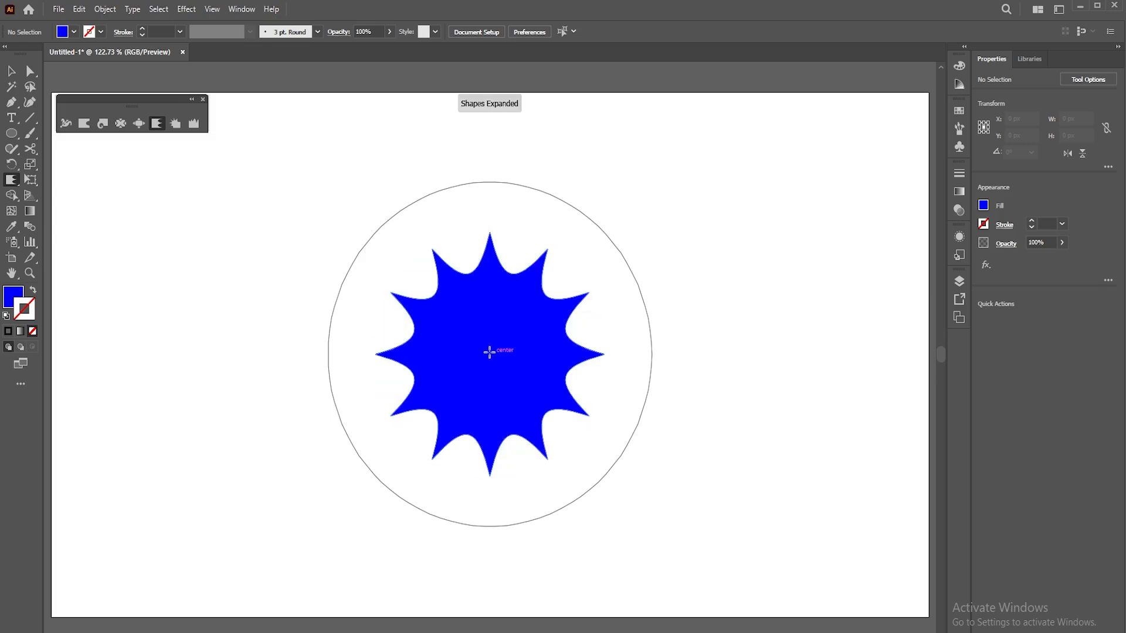
Place a copy of the burst, scaled to about 245 px, near the artboard's upper left.
{"action": "key", "text": "v"}
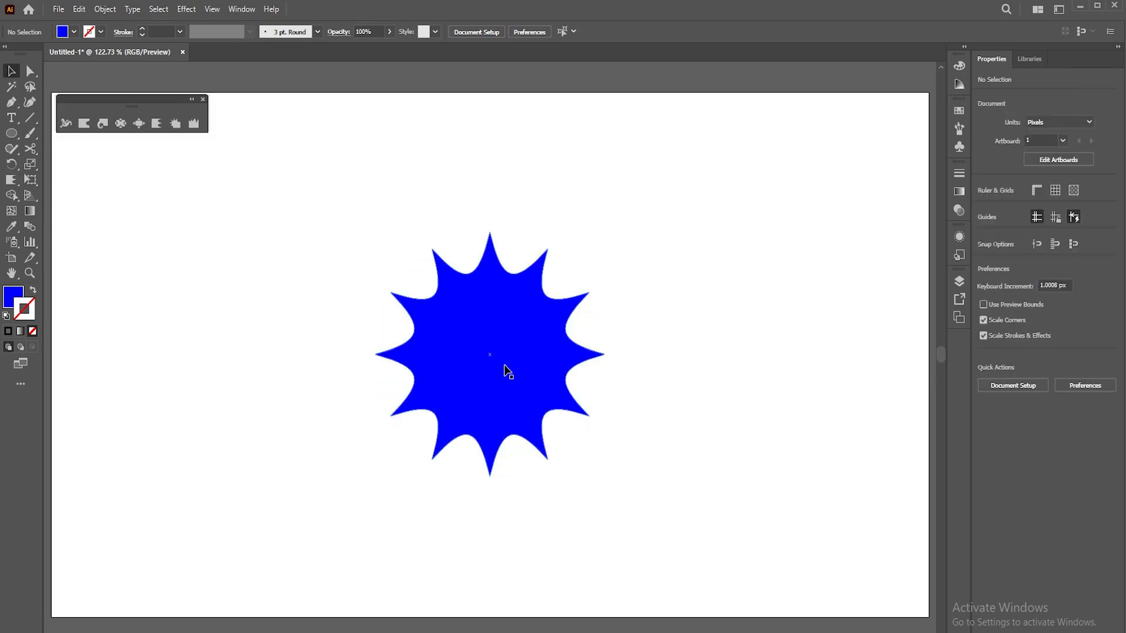
{"action": "left_click", "coordinate": [490, 354]}
{"action": "left_click_drag", "start_coordinate": [604, 475], "coordinate": [487, 352]}
{"action": "left_click_drag", "start_coordinate": [442, 293], "coordinate": [290, 169]}
Scallop the large burst again from its center to form long, thin rays.
{"action": "left_click", "coordinate": [483, 347]}
{"action": "left_click", "coordinate": [156, 123]}
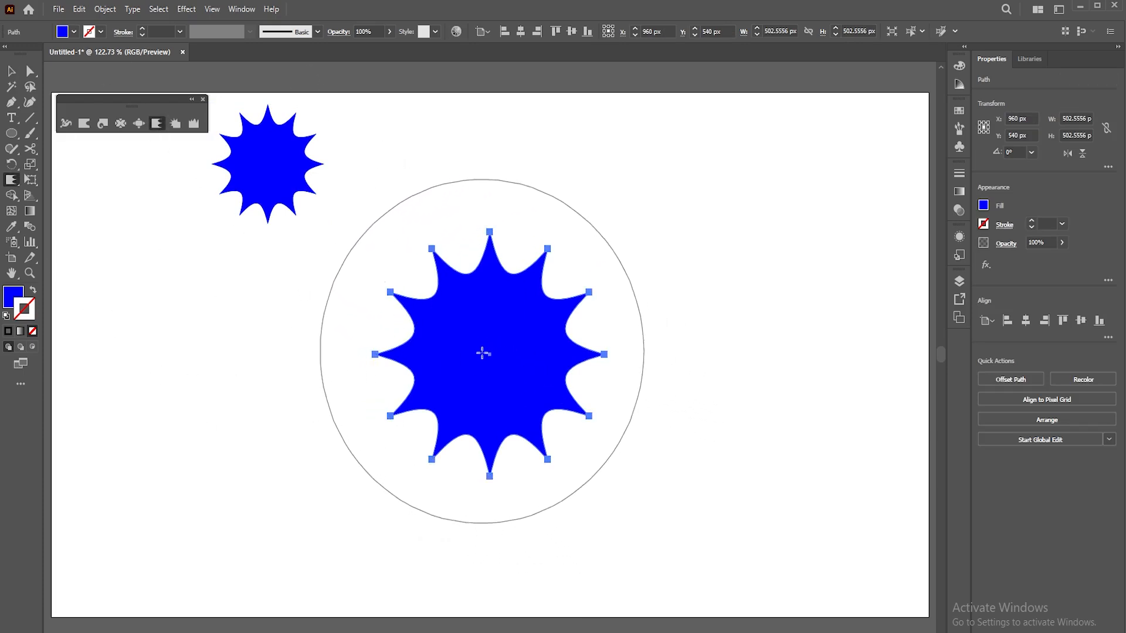
{"action": "left_click_drag", "start_coordinate": [488, 354], "coordinate": [489, 354]}
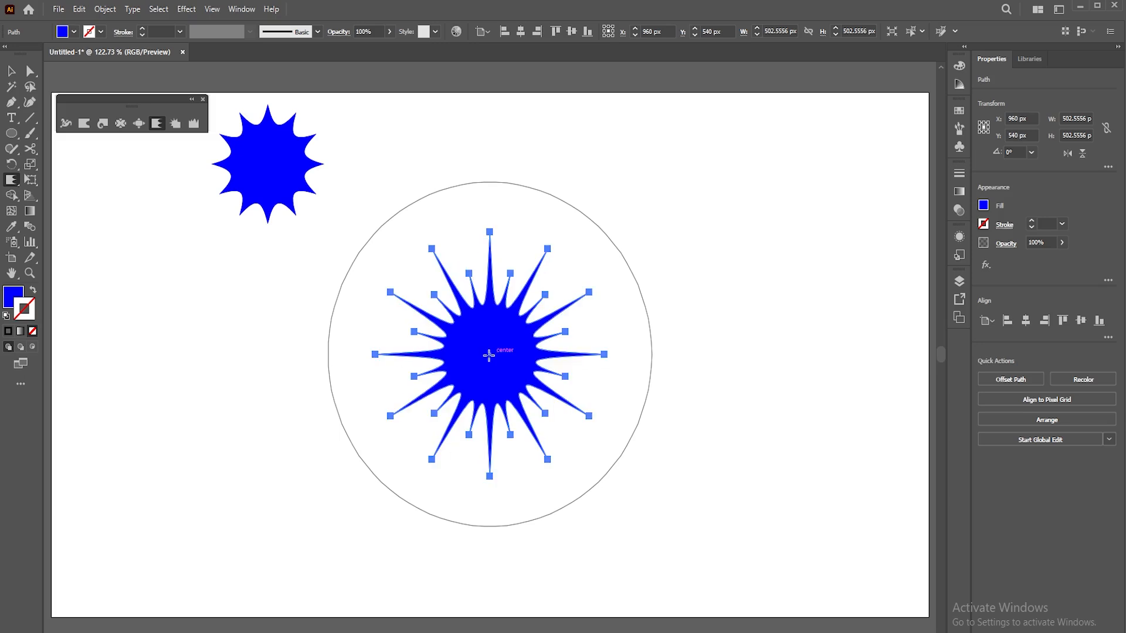
Shrink the long-rayed burst to about 291 px and place it right of the small burst.
{"action": "key", "text": "v"}
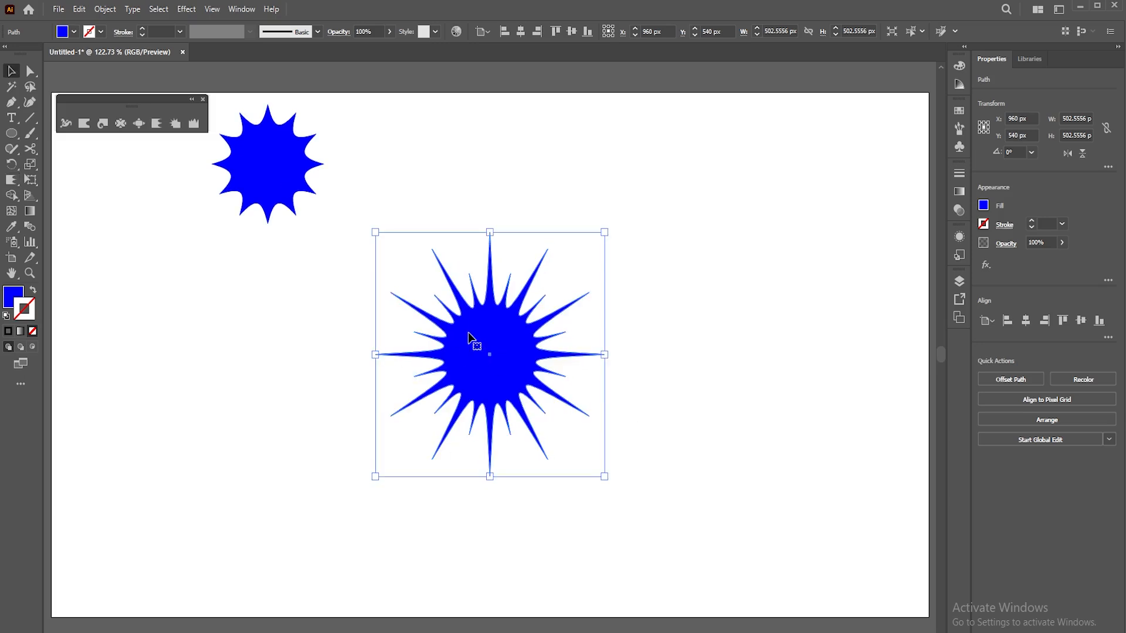
{"action": "left_click_drag", "start_coordinate": [608, 354], "coordinate": [556, 354]}
{"action": "left_click_drag", "start_coordinate": [493, 348], "coordinate": [399, 170]}
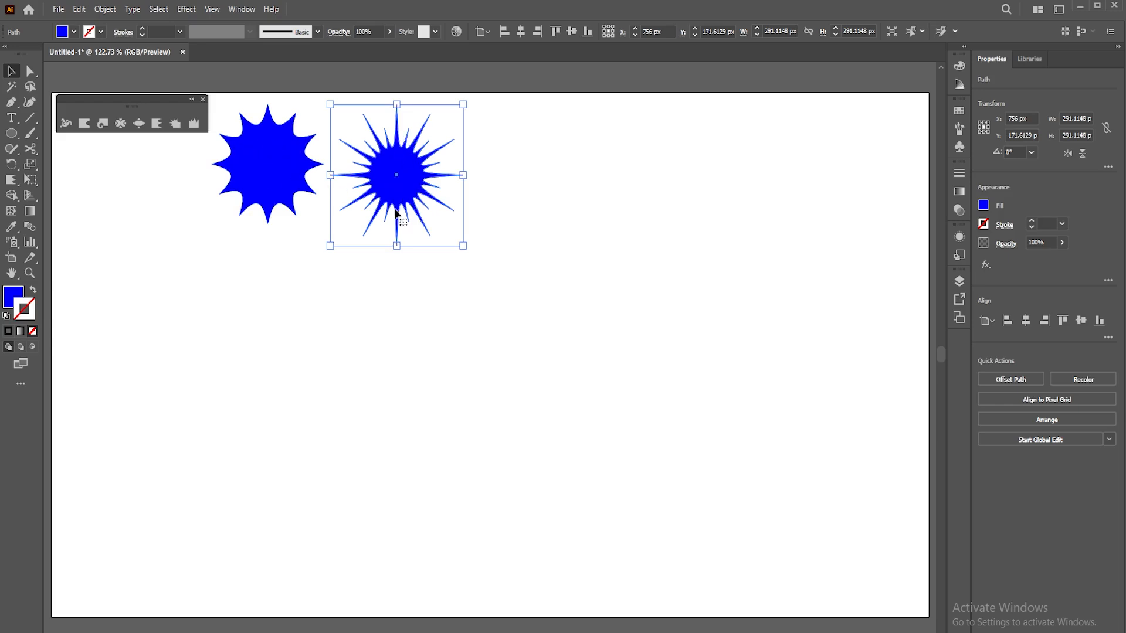
Duplicate the first small burst into the artboard's open middle area and enlarge the copy to about 464 px.
{"action": "left_click", "coordinate": [326, 233]}
{"action": "left_click_drag", "start_coordinate": [274, 155], "coordinate": [487, 364]}
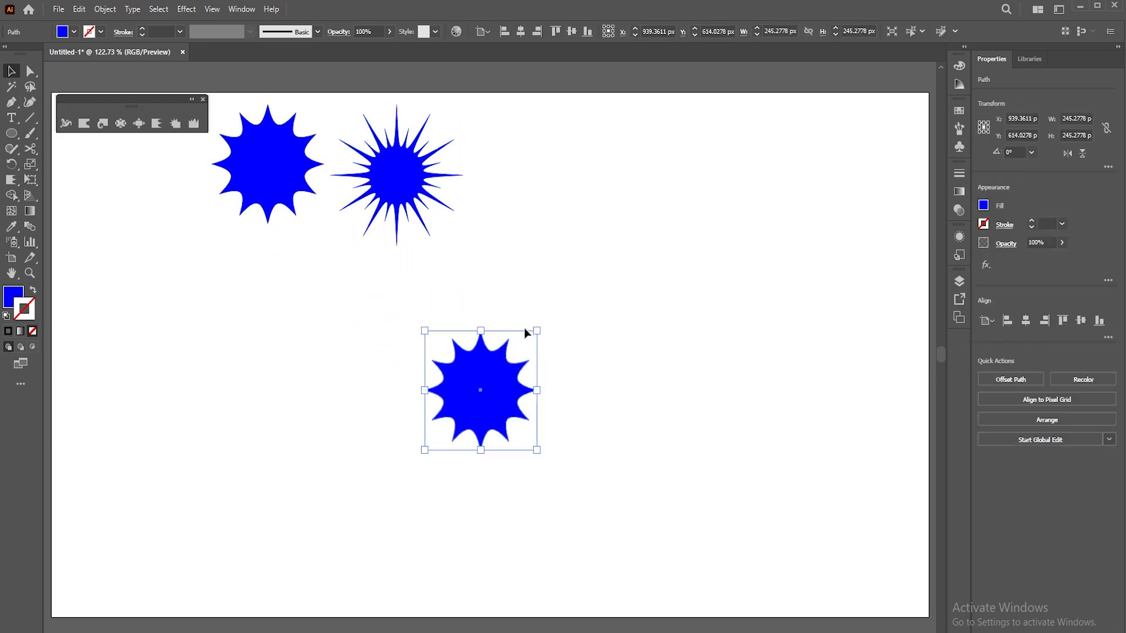
{"action": "left_click_drag", "start_coordinate": [534, 333], "coordinate": [581, 274]}
{"action": "left_click_drag", "start_coordinate": [477, 351], "coordinate": [537, 352]}
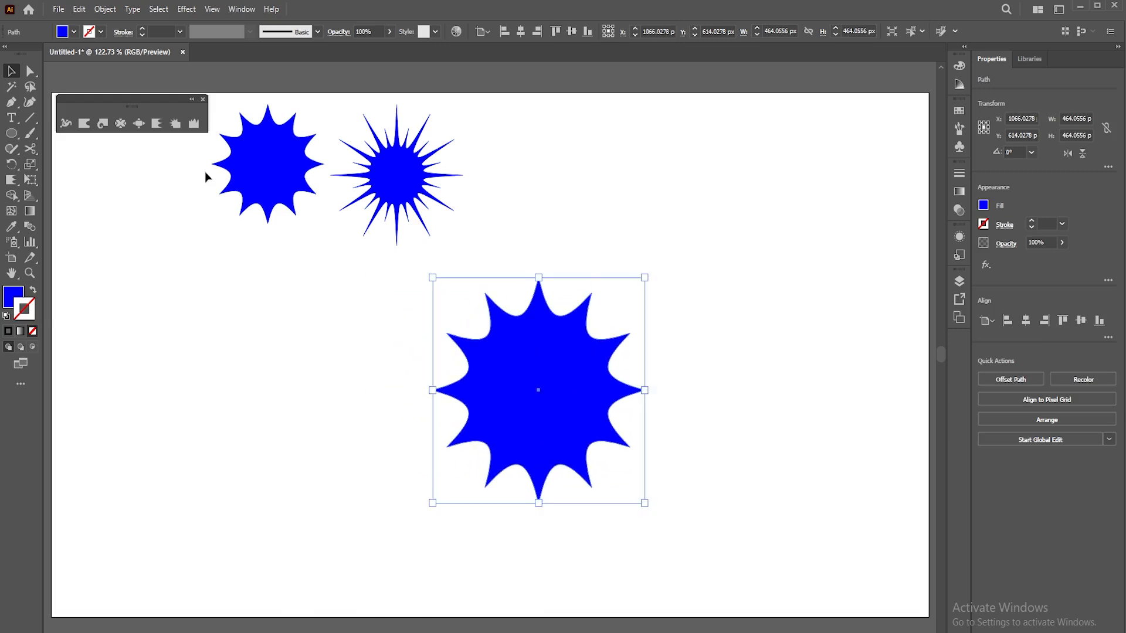
Scallop the enlarged burst copy twice from its center to produce very fine rays.
{"action": "left_click", "coordinate": [156, 123]}
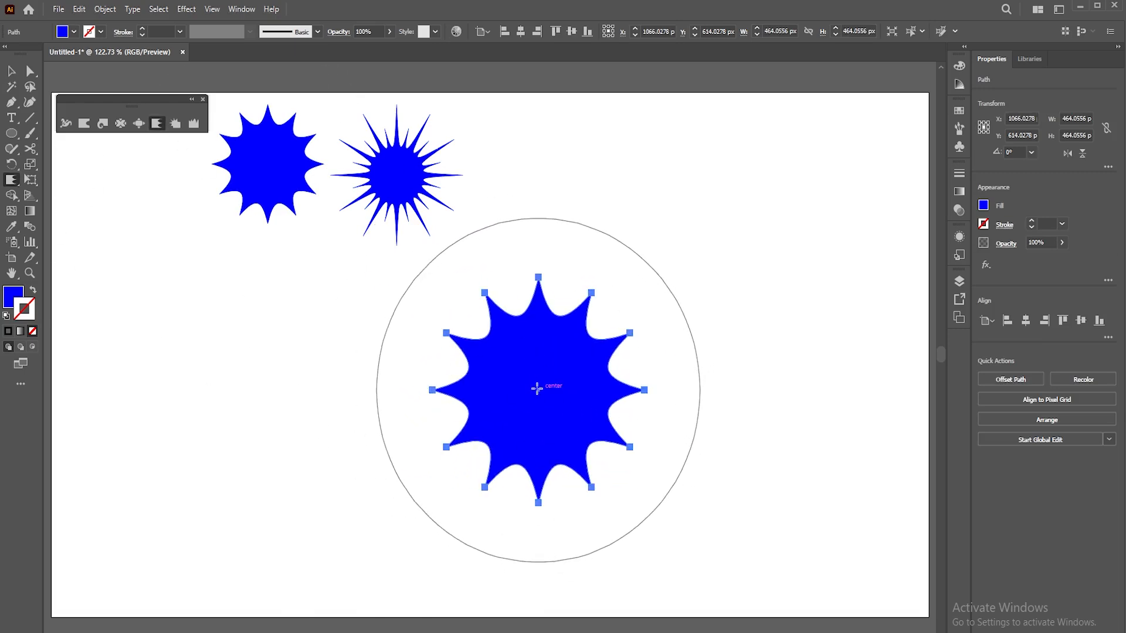
{"action": "left_click", "coordinate": [537, 388]}
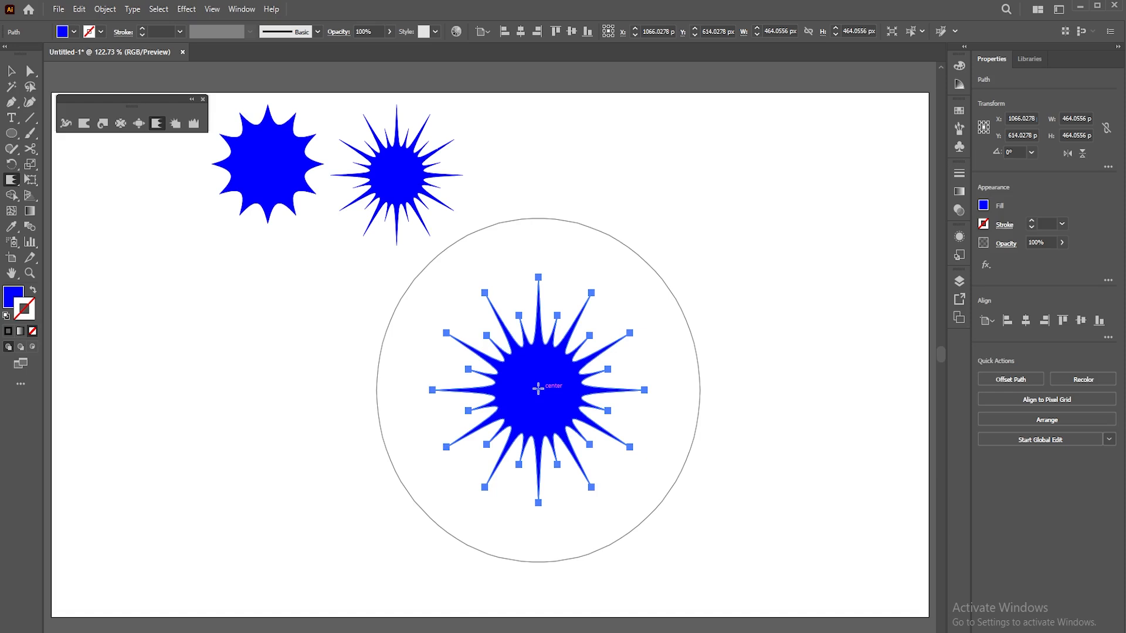
{"action": "left_click_drag", "start_coordinate": [537, 388], "coordinate": [537, 388]}
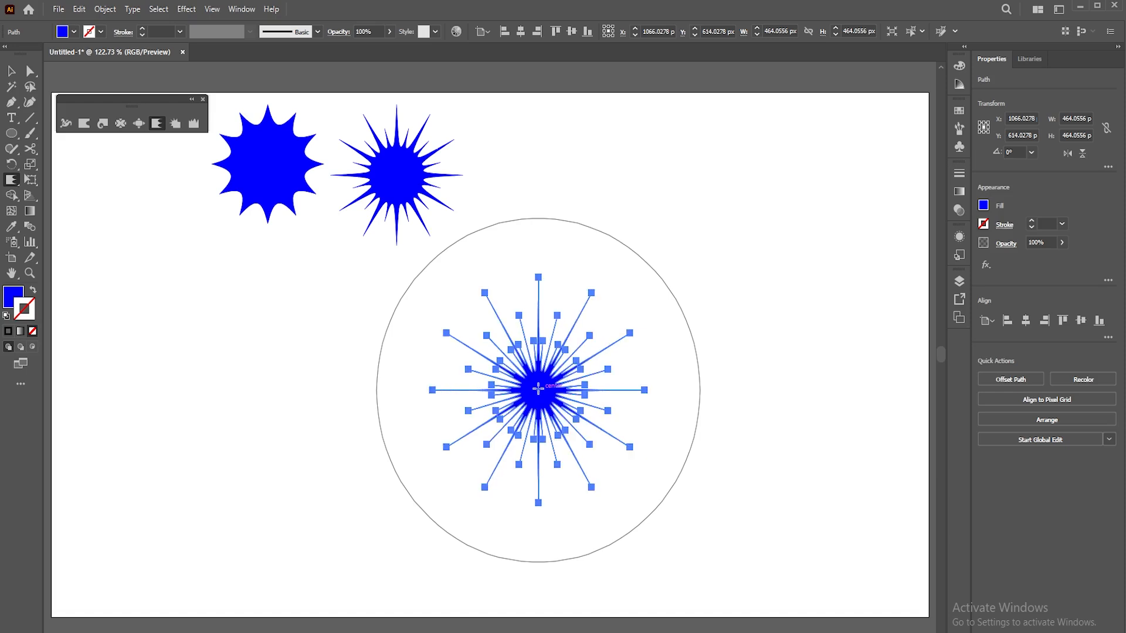
Shrink the fine-rayed burst and place it right of the second burst in the upper row.
{"action": "key", "text": "v"}
{"action": "left_click_drag", "start_coordinate": [646, 277], "coordinate": [591, 336]}
{"action": "left_click_drag", "start_coordinate": [538, 378], "coordinate": [525, 164]}
Paste another blue circle and position it below the row of bursts.
{"action": "left_click", "coordinate": [526, 293]}
{"action": "key", "text": "ctrl+v"}
{"action": "left_click_drag", "start_coordinate": [491, 297], "coordinate": [502, 346]}
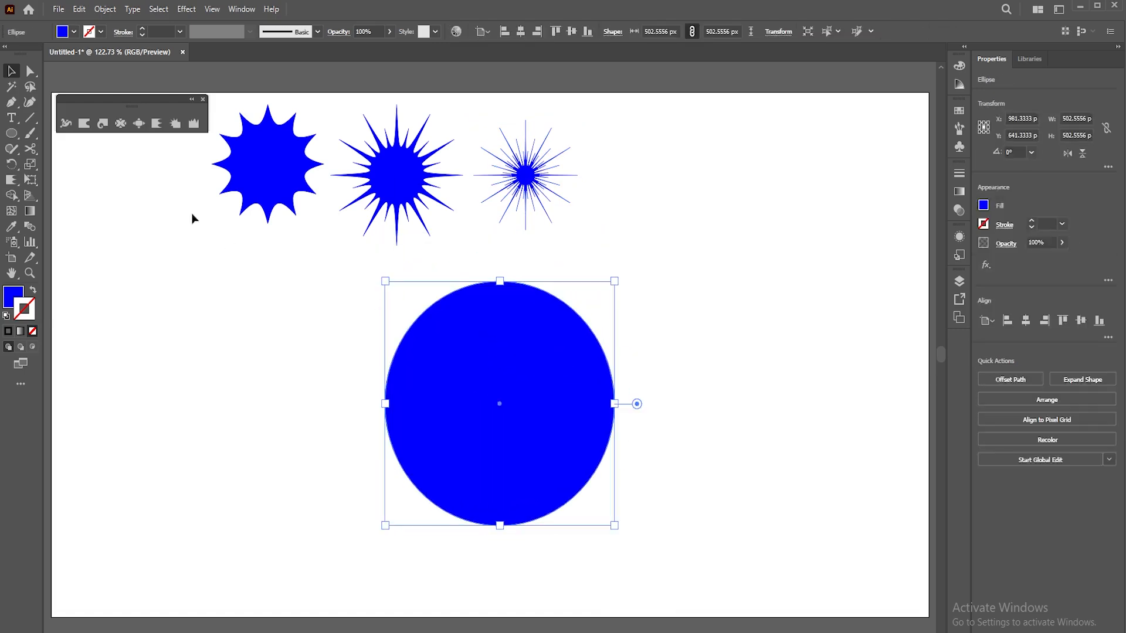
Turn off Brush Affects In Tangent Handles for the Scallop tool and apply the brush at the new circle's center.
{"action": "double_click", "coordinate": [156, 123]}
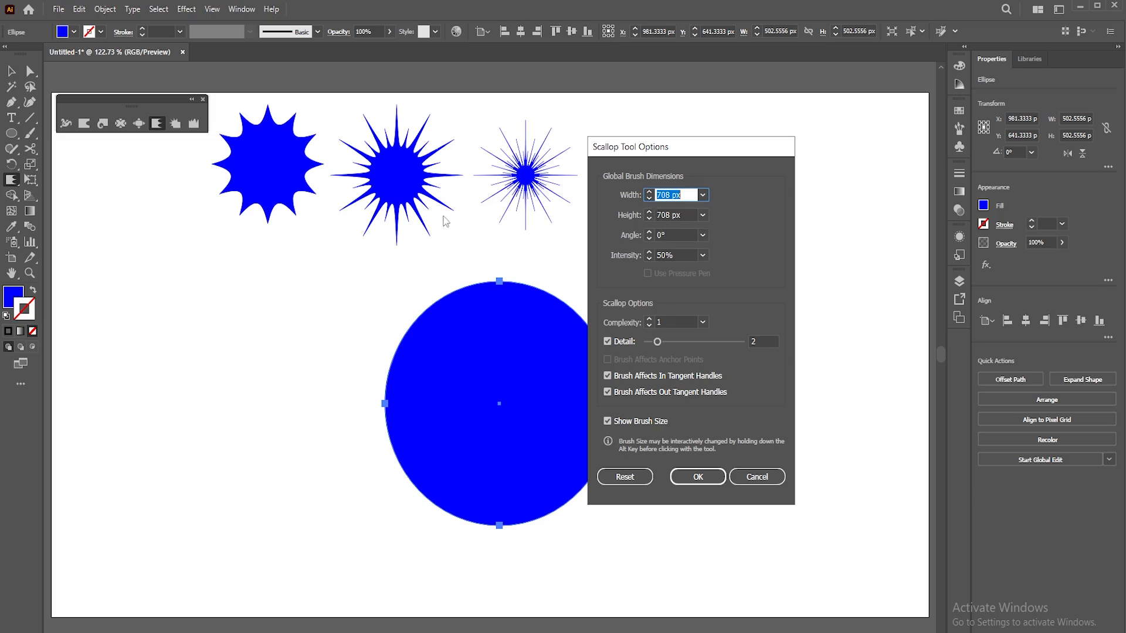
{"action": "left_click", "coordinate": [608, 375]}
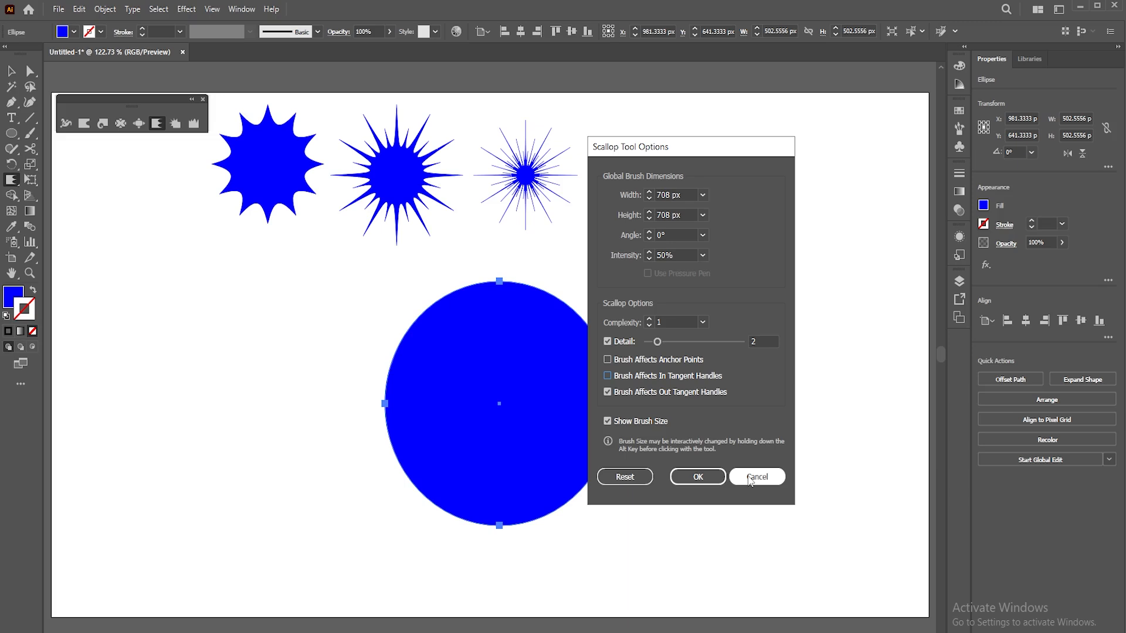
{"action": "left_click", "coordinate": [706, 477]}
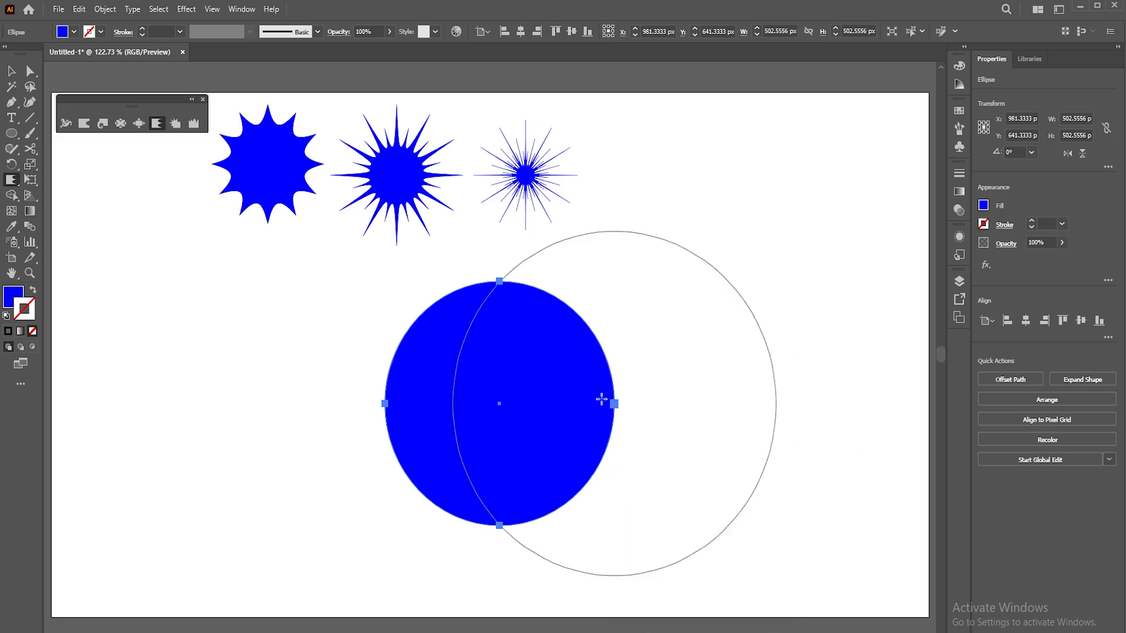
{"action": "left_click_drag", "start_coordinate": [497, 399], "coordinate": [498, 402]}
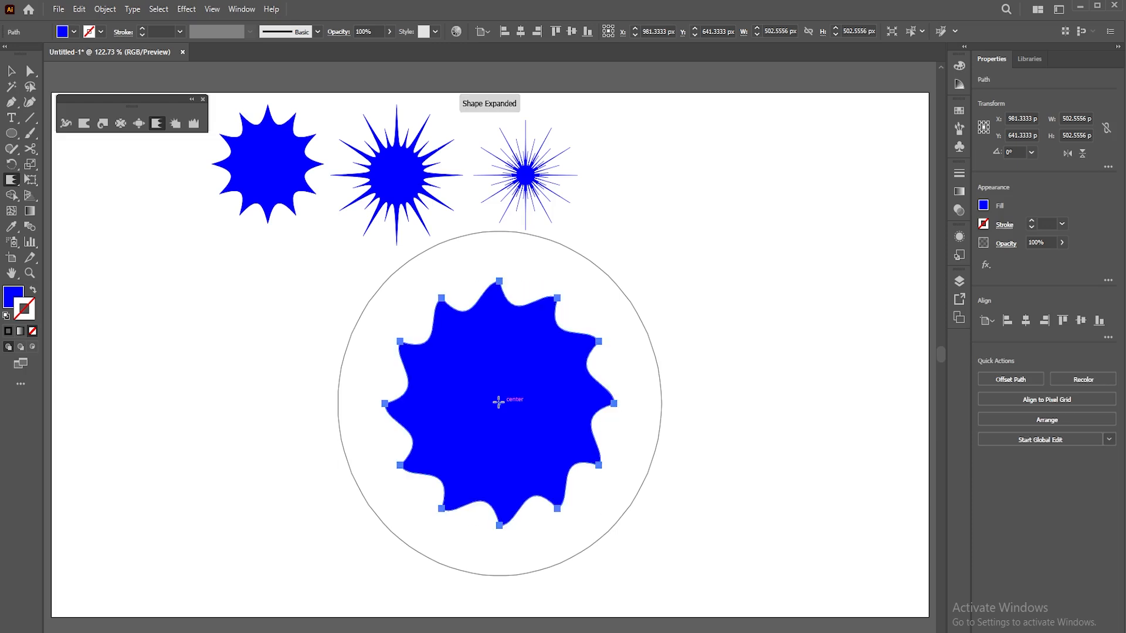
Place a reduced copy of the wavy burst right of the fine-rayed burst in the upper row.
{"action": "key", "text": "v"}
{"action": "left_click_drag", "start_coordinate": [384, 526], "coordinate": [502, 405]}
{"action": "mouse_move", "coordinate": [568, 343]}
{"action": "left_mouse_down"}
{"action": "mouse_move", "coordinate": [659, 181]}
{"action": "mouse_move", "coordinate": [486, 442]}
{"action": "left_mouse_up"}
Enlarge the remaining wavy burst to about 541 px and scallop it again from its center.
{"action": "left_click_drag", "start_coordinate": [534, 384], "coordinate": [608, 314]}
{"action": "mouse_move", "coordinate": [518, 417]}
{"action": "left_mouse_down"}
{"action": "mouse_move", "coordinate": [549, 396]}
{"action": "mouse_move", "coordinate": [508, 420]}
{"action": "left_mouse_up"}
{"action": "left_click", "coordinate": [157, 123]}
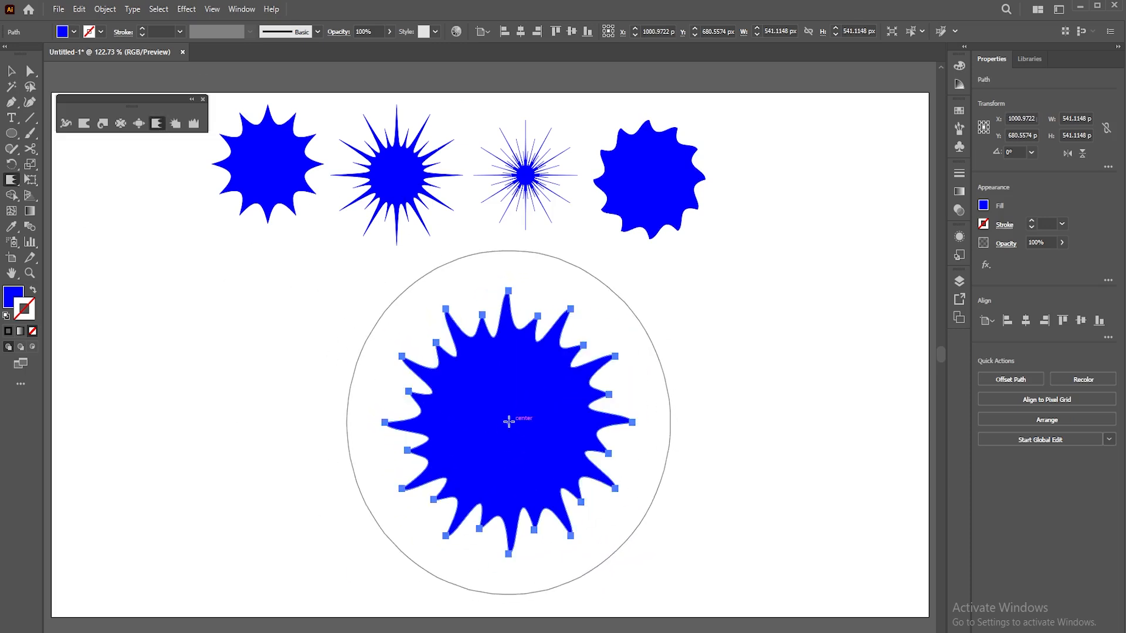
Shrink the re-scalloped burst to about 434 px and place a smaller copy at the upper row's right end.
{"action": "key", "text": "v"}
{"action": "left_click_drag", "start_coordinate": [632, 290], "coordinate": [608, 317], "text": "alt+shift"}
{"action": "left_click_drag", "start_coordinate": [505, 429], "coordinate": [808, 216], "text": "alt"}
{"action": "left_click_drag", "start_coordinate": [712, 315], "coordinate": [774, 239], "text": "shift"}
Scallop the 434 px burst once more from its center to multiply its spikes.
{"action": "left_click", "coordinate": [455, 369]}
{"action": "left_click", "coordinate": [157, 123]}
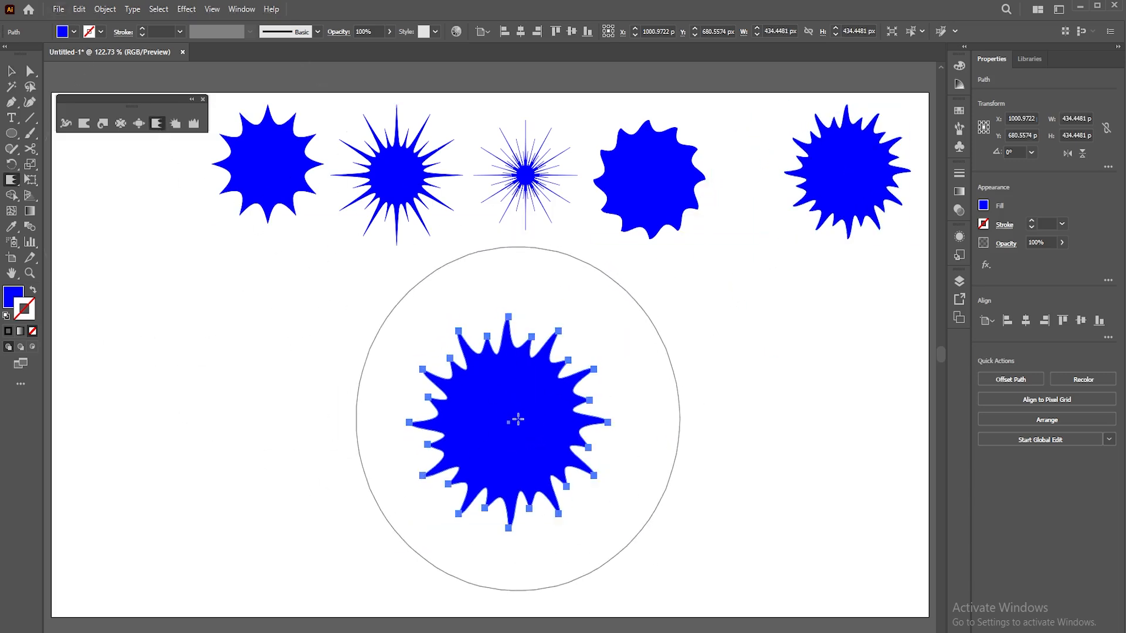
{"action": "left_click_drag", "start_coordinate": [508, 422], "coordinate": [507, 422]}
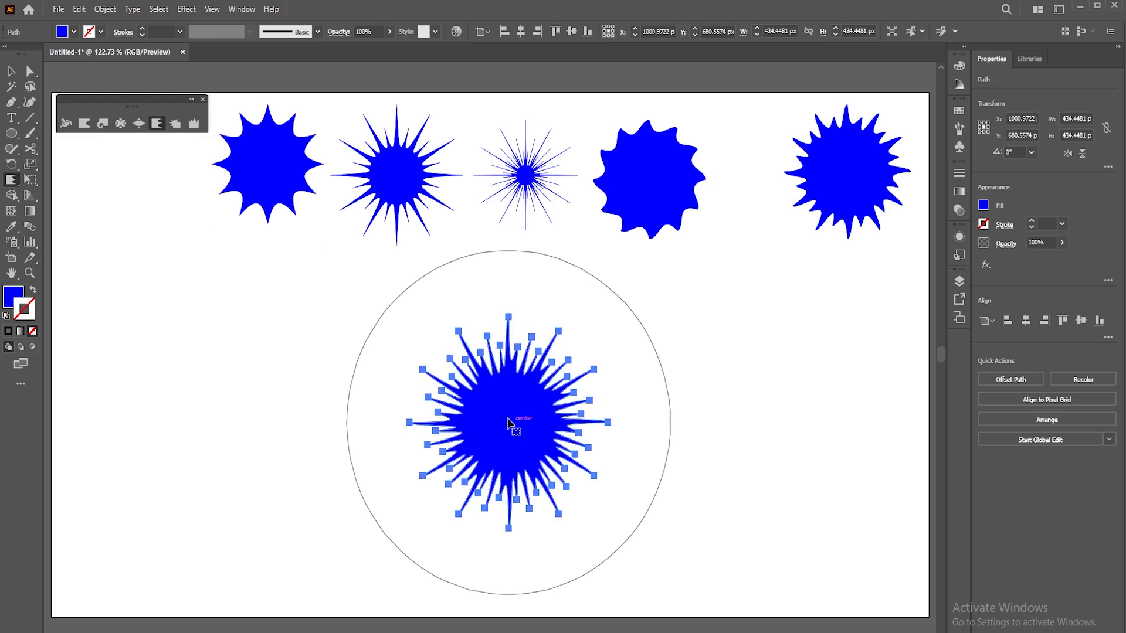
Shrink the many-spiked burst and place it at the artboard's left edge, below the upper row.
{"action": "key", "text": "v"}
{"action": "left_click_drag", "start_coordinate": [605, 317], "coordinate": [565, 363], "text": "alt+shift"}
{"action": "left_click_drag", "start_coordinate": [509, 428], "coordinate": [123, 230]}
{"action": "left_click", "coordinate": [368, 305]}
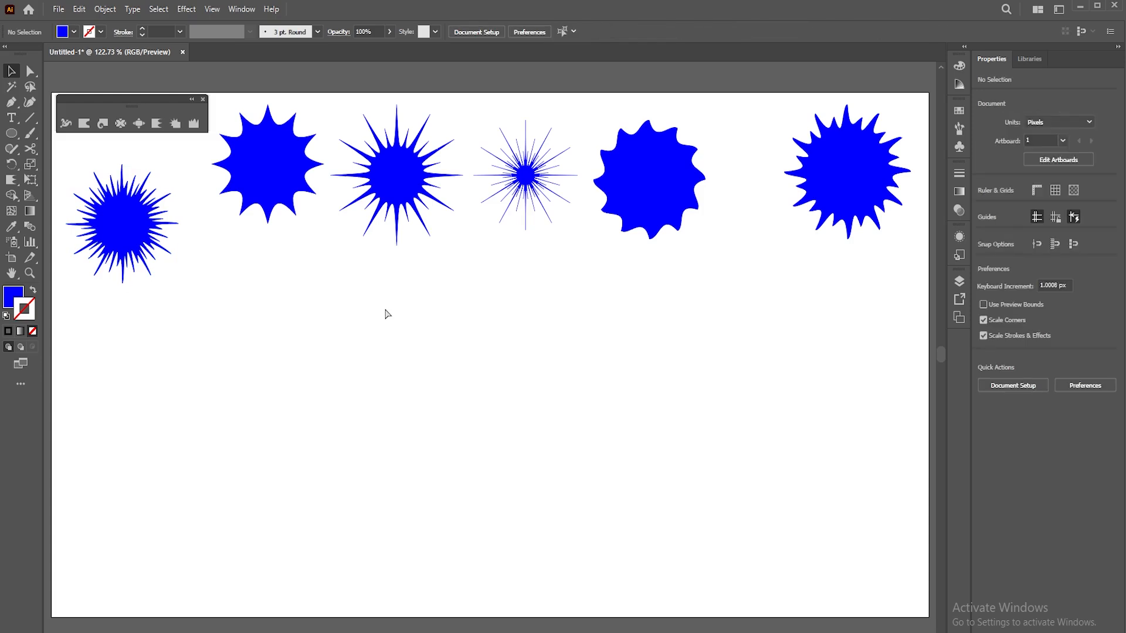
Paste another circle below the bursts and scallop it from its center with Brush Affects Anchor Points turned on.
{"action": "key", "text": "ctrl+v"}
{"action": "left_click_drag", "start_coordinate": [395, 319], "coordinate": [502, 410], "text": "shift"}
{"action": "double_click", "coordinate": [157, 123]}
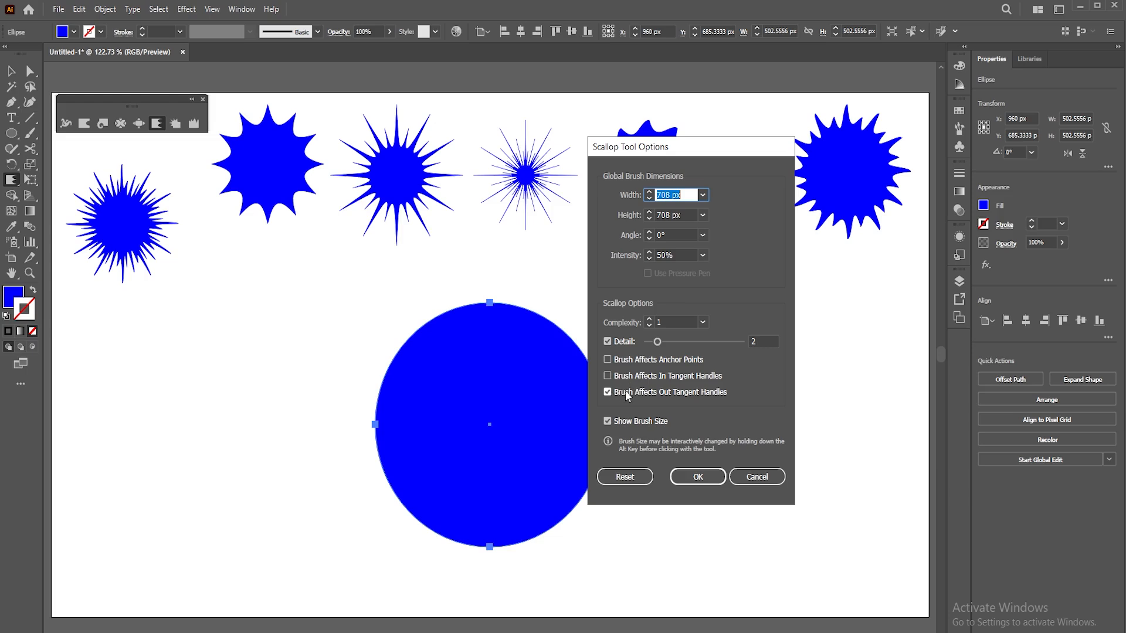
{"action": "left_click", "coordinate": [606, 359]}
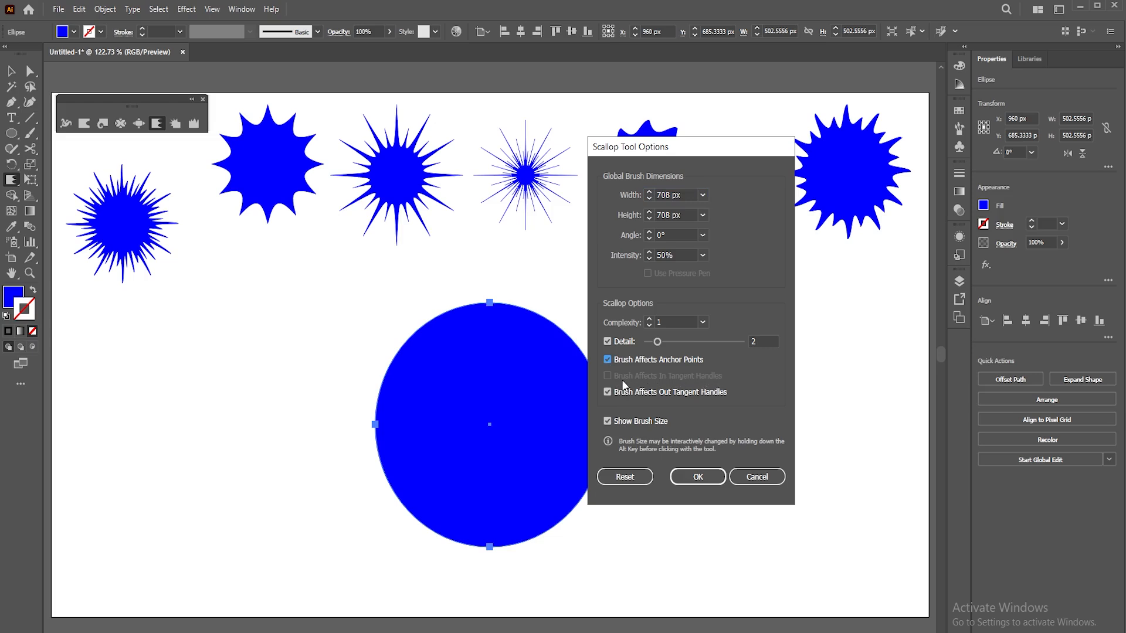
{"action": "left_click", "coordinate": [698, 477]}
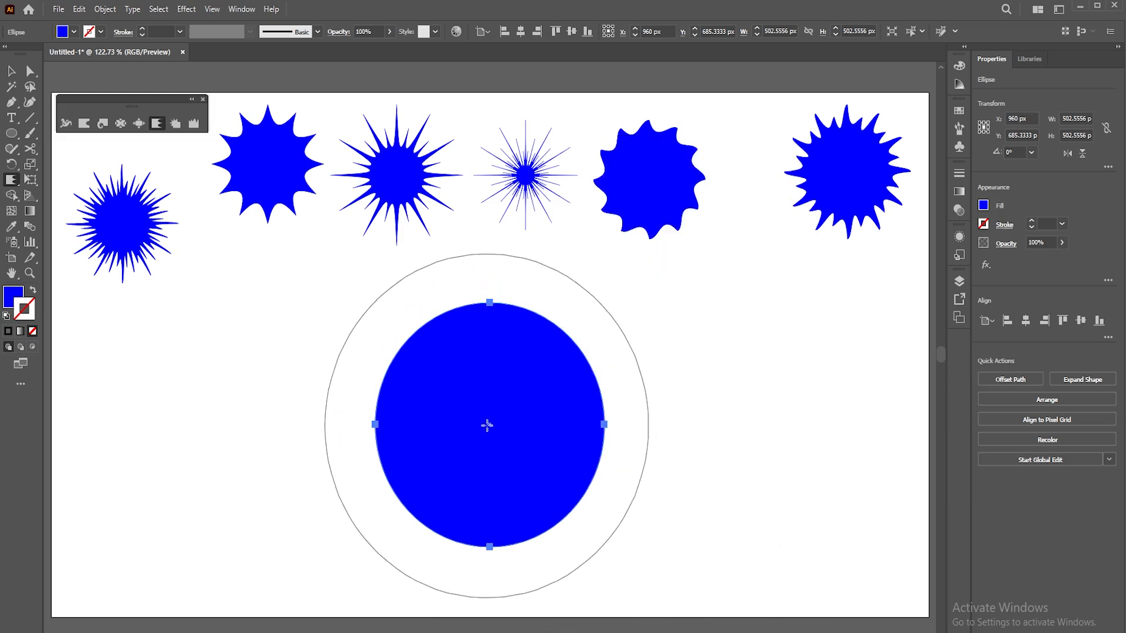
{"action": "left_click", "coordinate": [489, 424]}
Duplicate the new star shape and scallop one of the two again from its center.
{"action": "key", "text": "v"}
{"action": "left_click_drag", "start_coordinate": [507, 431], "coordinate": [560, 437]}
{"action": "left_click", "coordinate": [158, 123]}
{"action": "mouse_move", "coordinate": [540, 432]}
{"action": "left_mouse_down"}
{"action": "mouse_move", "coordinate": [726, 273]}
{"action": "mouse_move", "coordinate": [542, 425]}
{"action": "mouse_move", "coordinate": [392, 326]}
{"action": "mouse_move", "coordinate": [406, 305]}
{"action": "left_mouse_up"}
Shrink both new star shapes and place them side by side in a second row beside the left burst.
{"action": "key", "text": "v"}
{"action": "left_click", "coordinate": [256, 308]}
{"action": "left_click", "coordinate": [410, 359], "text": "shift"}
{"action": "left_click_drag", "start_coordinate": [456, 401], "coordinate": [379, 340]}
{"action": "left_click_drag", "start_coordinate": [315, 295], "coordinate": [314, 284]}
{"action": "left_click", "coordinate": [284, 188]}
{"action": "left_click", "coordinate": [176, 147]}
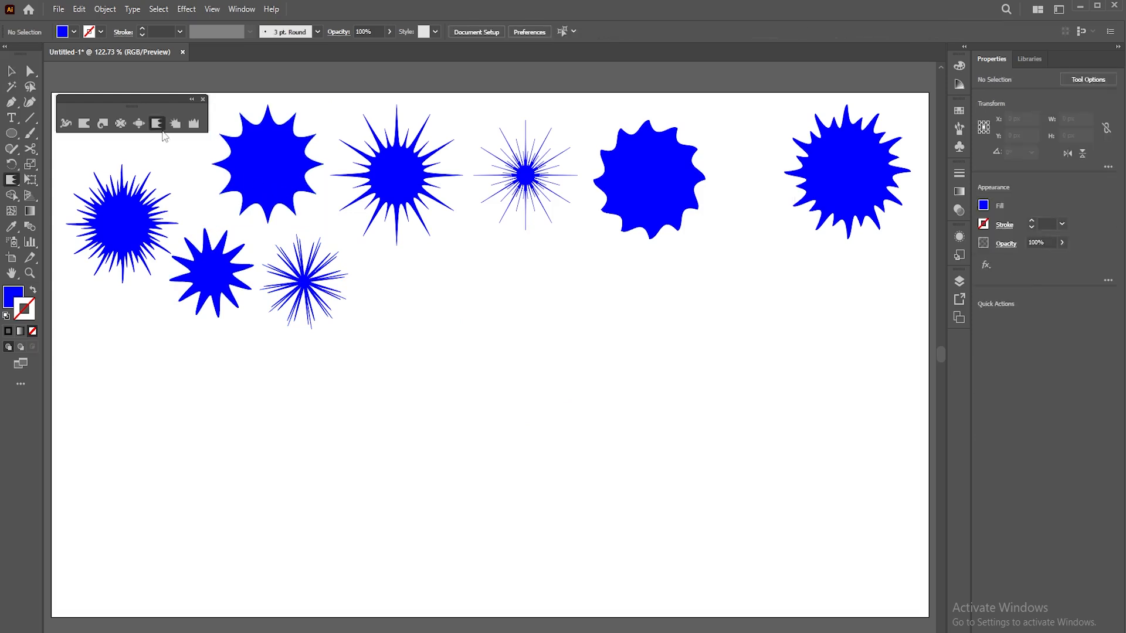
Turn off Brush Affects Out Tangent Handles for the Scallop tool, keeping Brush Affects Anchor Points on.
{"action": "double_click", "coordinate": [156, 123]}
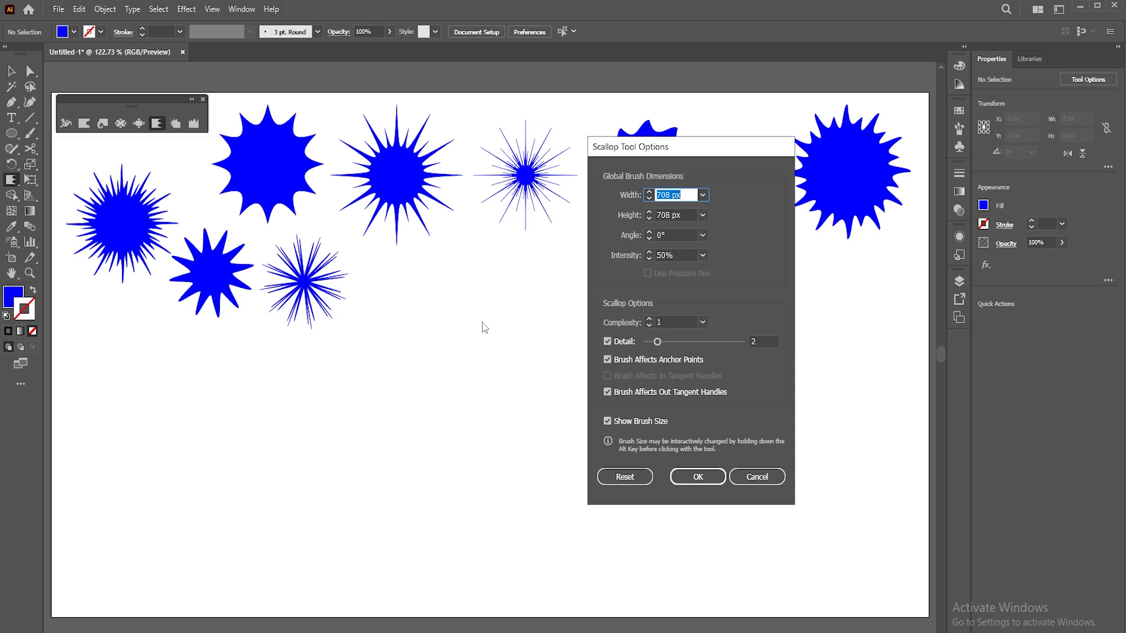
{"action": "left_click", "coordinate": [607, 393]}
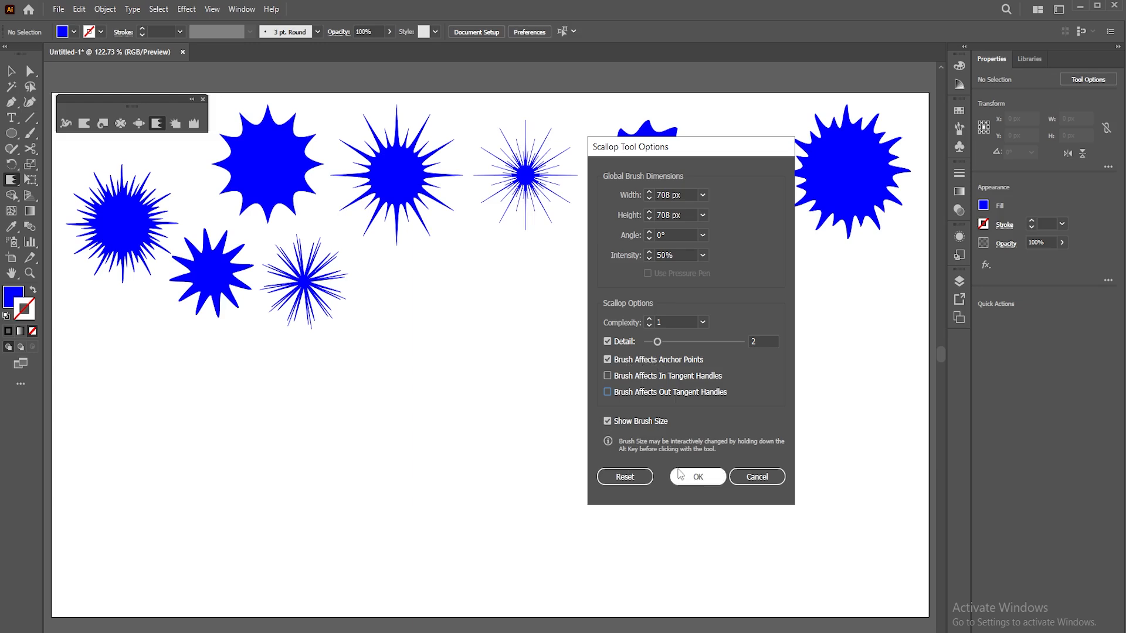
{"action": "left_click", "coordinate": [698, 477]}
Paste another circle, move it below the bursts, and scallop it from its center into a rounded-petal flower.
{"action": "key", "text": "ctrl+v"}
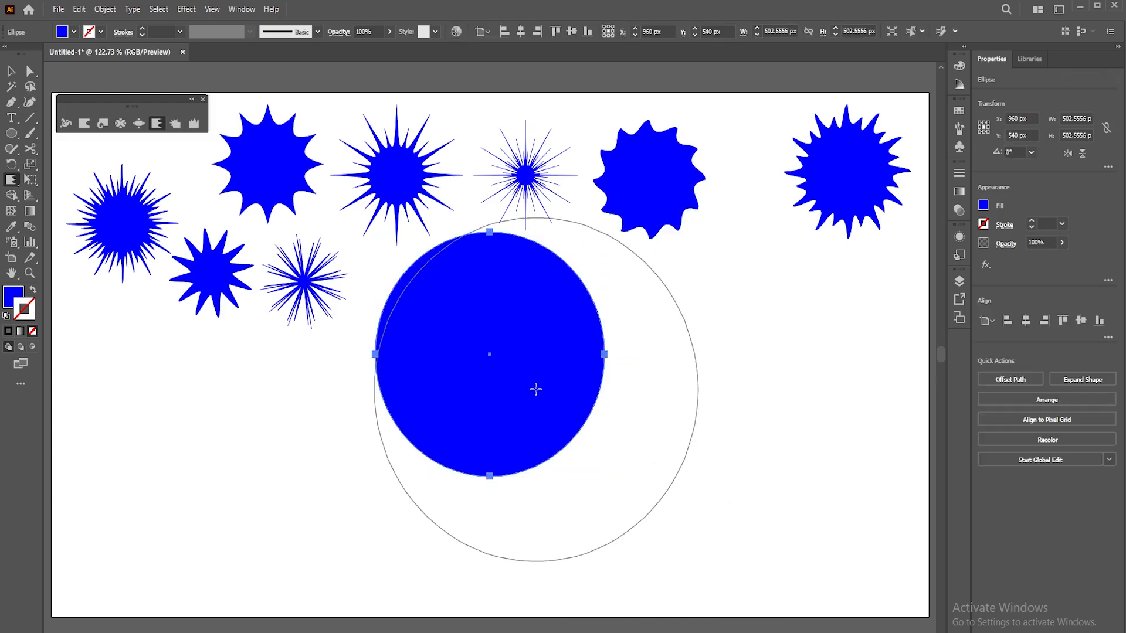
{"action": "key", "text": "ctrl"}
{"action": "mouse_move", "coordinate": [494, 356]}
{"action": "left_mouse_down"}
{"action": "mouse_move", "coordinate": [509, 430]}
{"action": "mouse_move", "coordinate": [513, 409]}
{"action": "mouse_move", "coordinate": [497, 404]}
{"action": "mouse_move", "coordinate": [526, 399]}
{"action": "mouse_move", "coordinate": [507, 410]}
{"action": "mouse_move", "coordinate": [528, 425]}
{"action": "mouse_move", "coordinate": [520, 405]}
{"action": "left_mouse_up"}
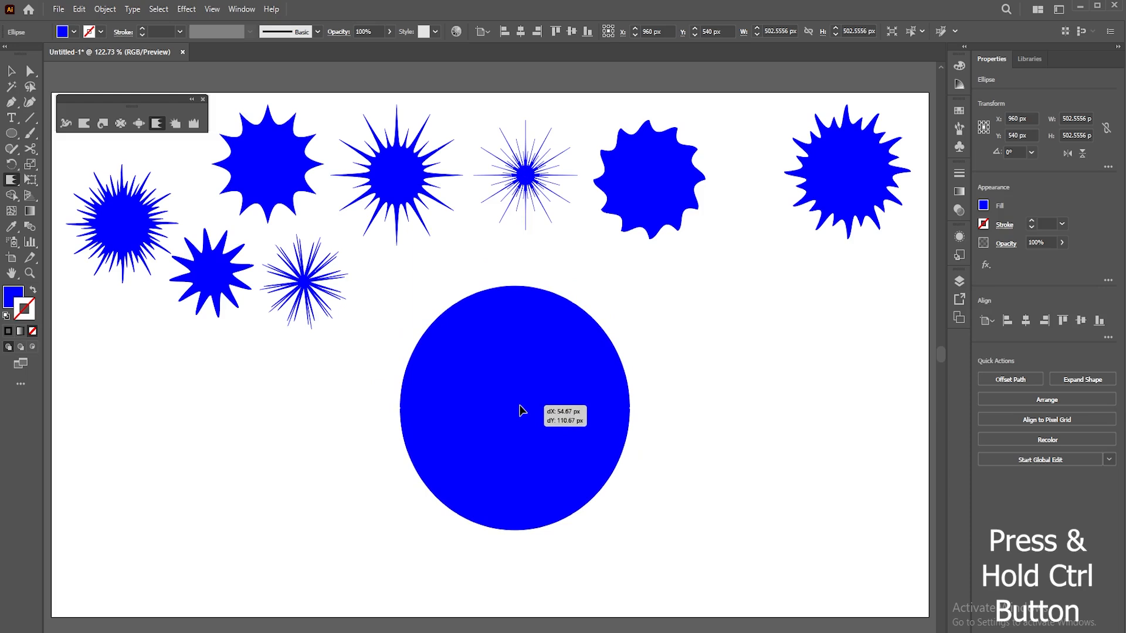
{"action": "left_click_drag", "start_coordinate": [519, 410], "coordinate": [520, 423]}
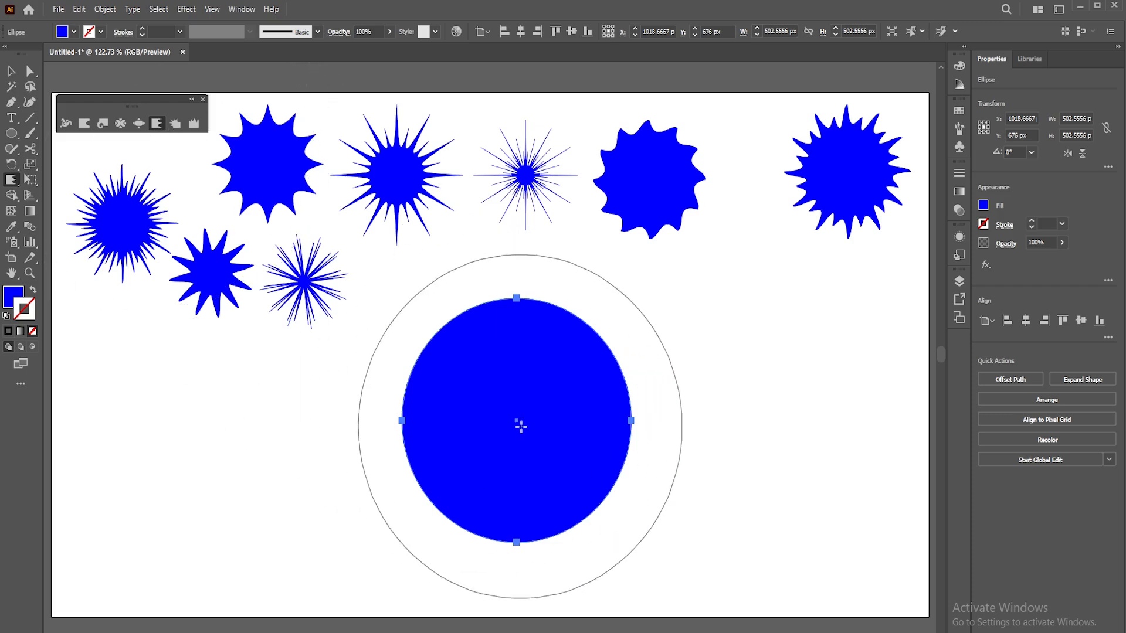
{"action": "left_click_drag", "start_coordinate": [515, 420], "coordinate": [516, 420]}
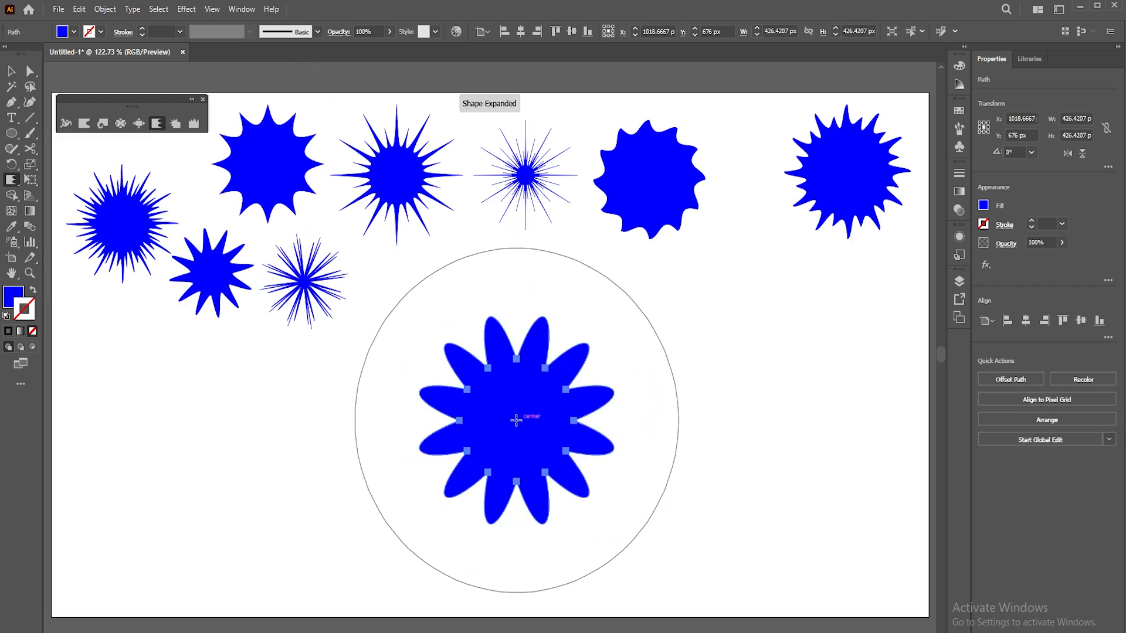
Place a reduced copy of the petal flower at the artboard's lower left.
{"action": "key", "text": "v"}
{"action": "left_click_drag", "start_coordinate": [574, 421], "coordinate": [209, 418]}
{"action": "left_click_drag", "start_coordinate": [249, 315], "coordinate": [224, 345]}
Reposition the large petal flower and scallop it again from its center.
{"action": "left_click_drag", "start_coordinate": [465, 400], "coordinate": [493, 413]}
{"action": "left_click", "coordinate": [157, 123]}
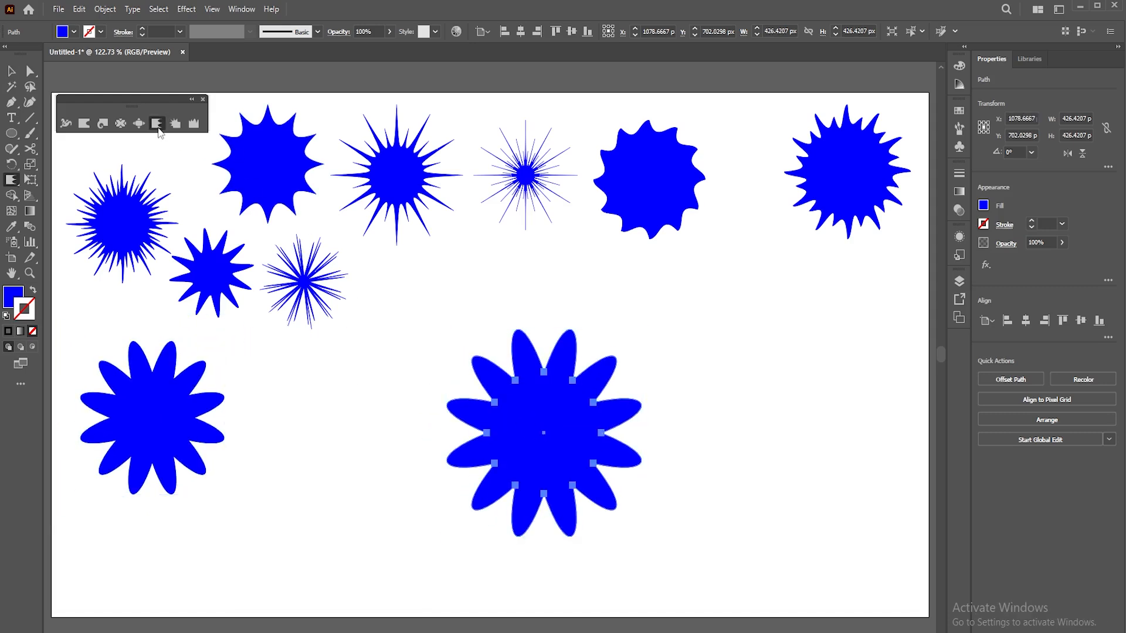
{"action": "left_click_drag", "start_coordinate": [545, 431], "coordinate": [423, 320]}
Shrink the re-scalloped flower to about 203 px and place it at the end of the second row.
{"action": "key", "text": "v"}
{"action": "left_click_drag", "start_coordinate": [427, 394], "coordinate": [427, 349]}
{"action": "left_click_drag", "start_coordinate": [424, 295], "coordinate": [406, 290]}
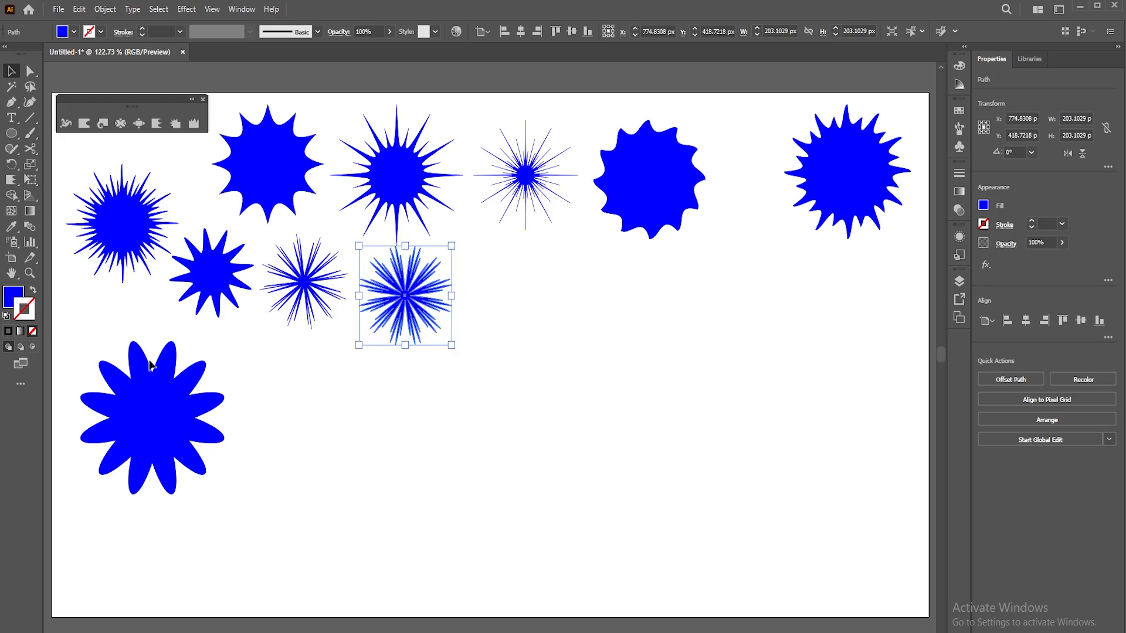
Shrink the lower-left petal flower to about 225 px and move it to the end of the second row.
{"action": "left_click", "coordinate": [158, 387]}
{"action": "left_click_drag", "start_coordinate": [226, 340], "coordinate": [181, 386]}
{"action": "mouse_move", "coordinate": [151, 432]}
{"action": "left_mouse_down"}
{"action": "mouse_move", "coordinate": [544, 315]}
{"action": "mouse_move", "coordinate": [533, 280]}
{"action": "left_mouse_up"}
Try combinations of the anchor point, in tangent and out tangent handle settings in the Scallop Tool options and discard the changes.
{"action": "left_click", "coordinate": [159, 126]}
{"action": "double_click", "coordinate": [160, 125]}
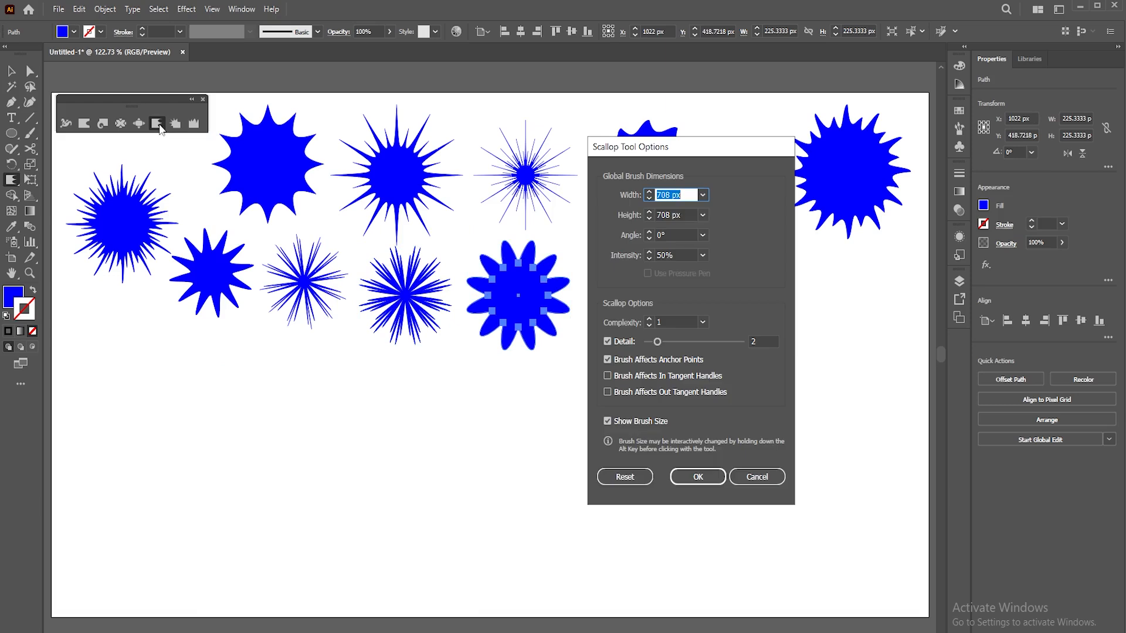
{"action": "left_click", "coordinate": [607, 377]}
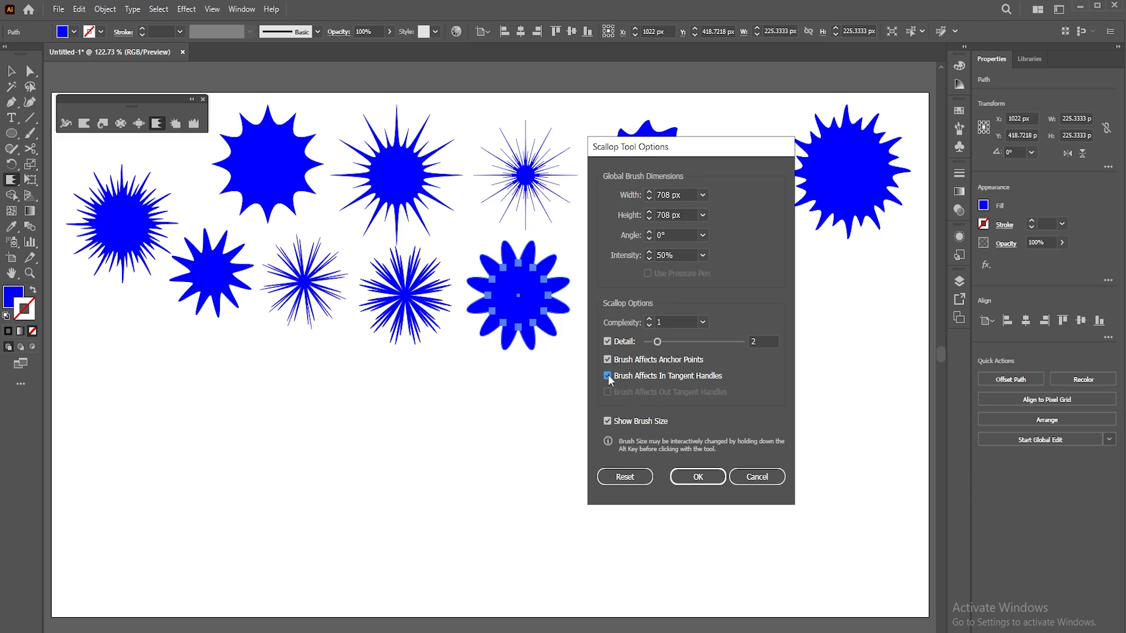
{"action": "left_click", "coordinate": [607, 375]}
{"action": "left_click", "coordinate": [608, 393]}
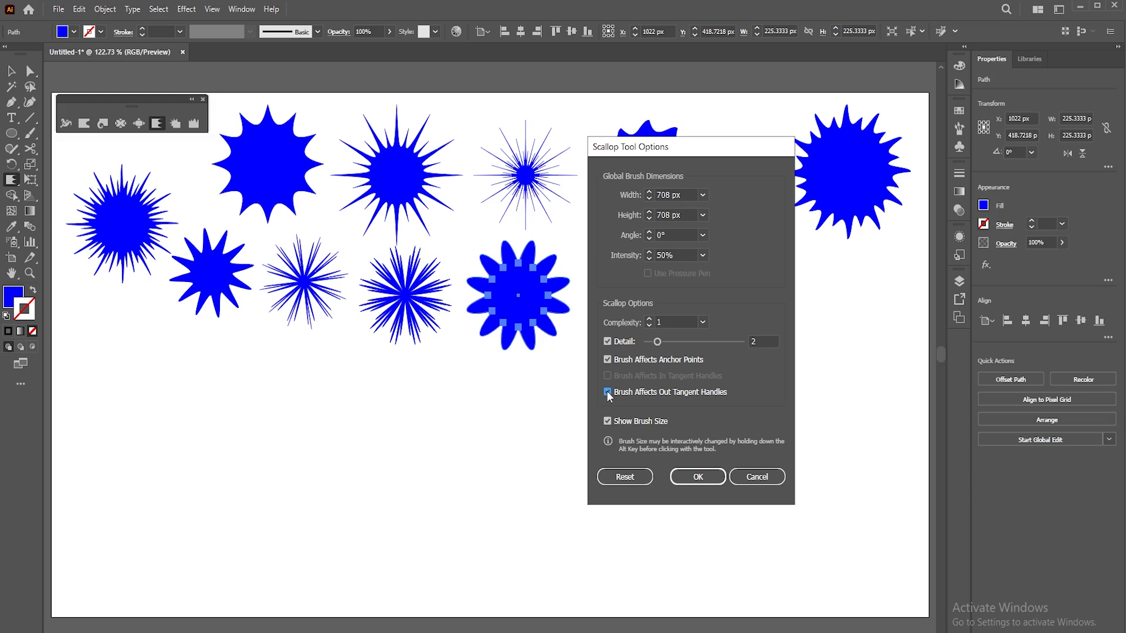
{"action": "left_click", "coordinate": [608, 391]}
{"action": "left_click", "coordinate": [606, 360]}
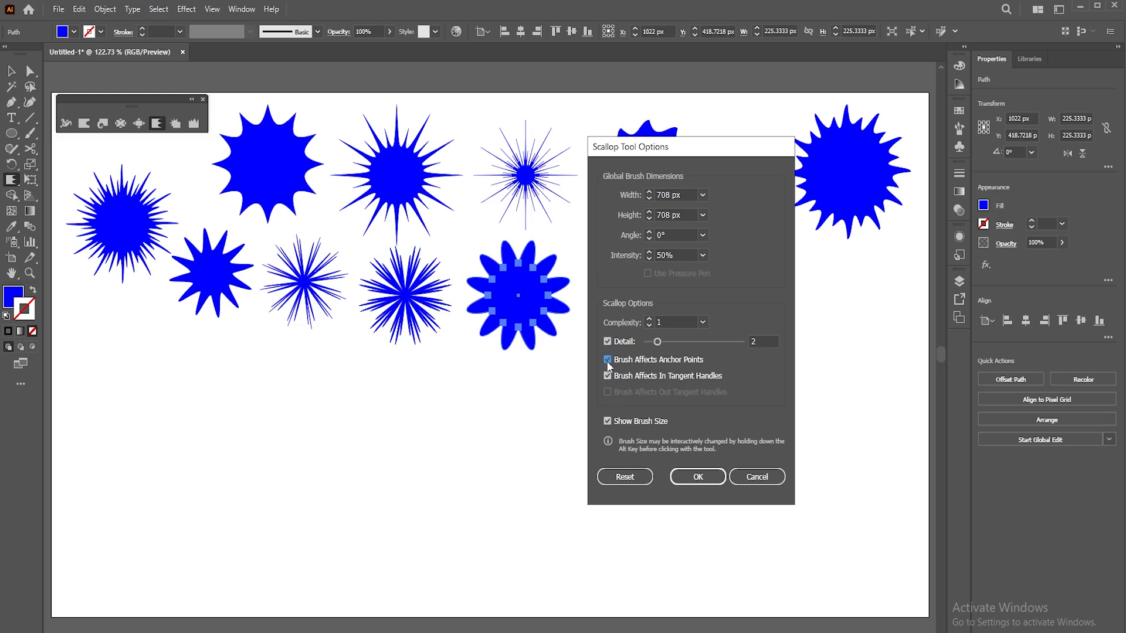
{"action": "left_click", "coordinate": [607, 358]}
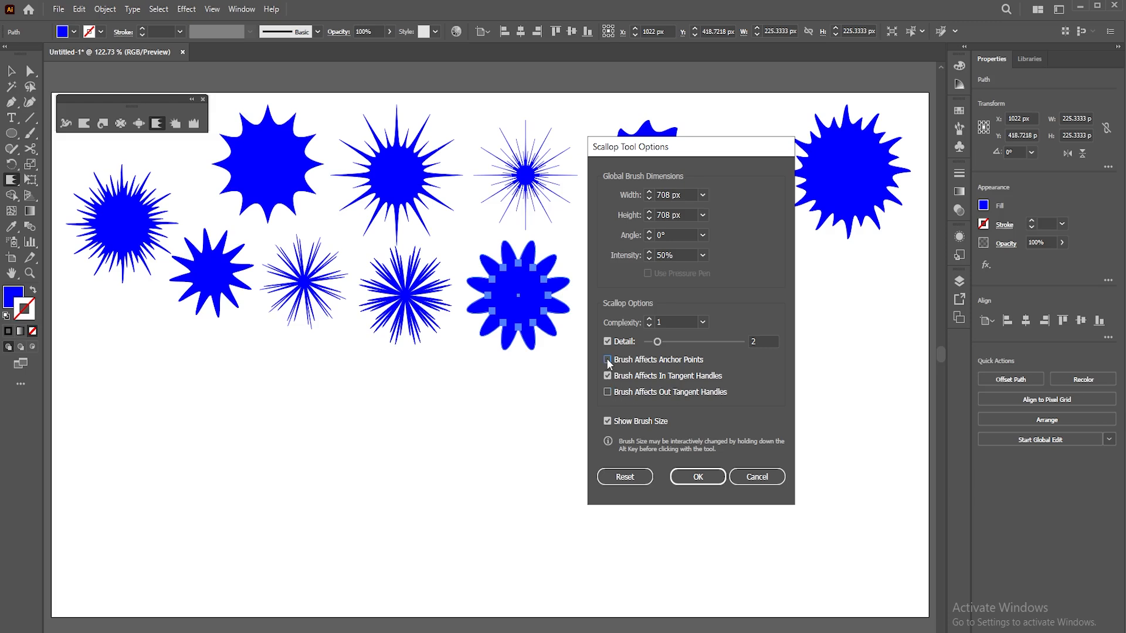
{"action": "left_click", "coordinate": [607, 394]}
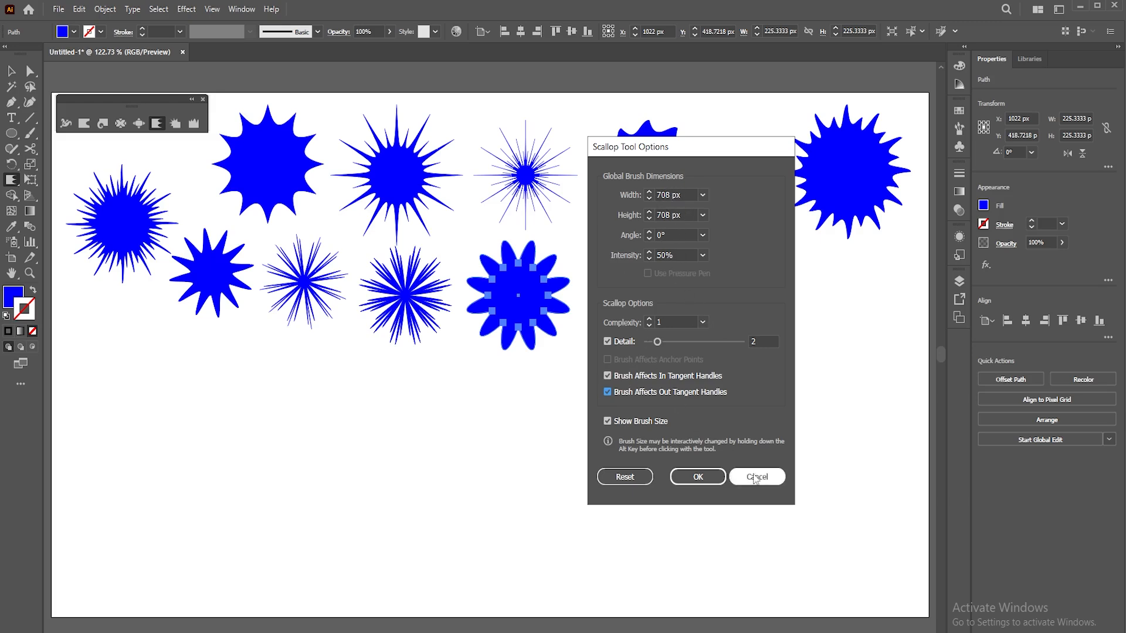
{"action": "left_click", "coordinate": [757, 477]}
Draw a rectangular grid about 448 px square in the empty area below the second row of shapes.
{"action": "key", "text": "v"}
{"action": "left_click", "coordinate": [99, 161]}
{"action": "left_click", "coordinate": [33, 121]}
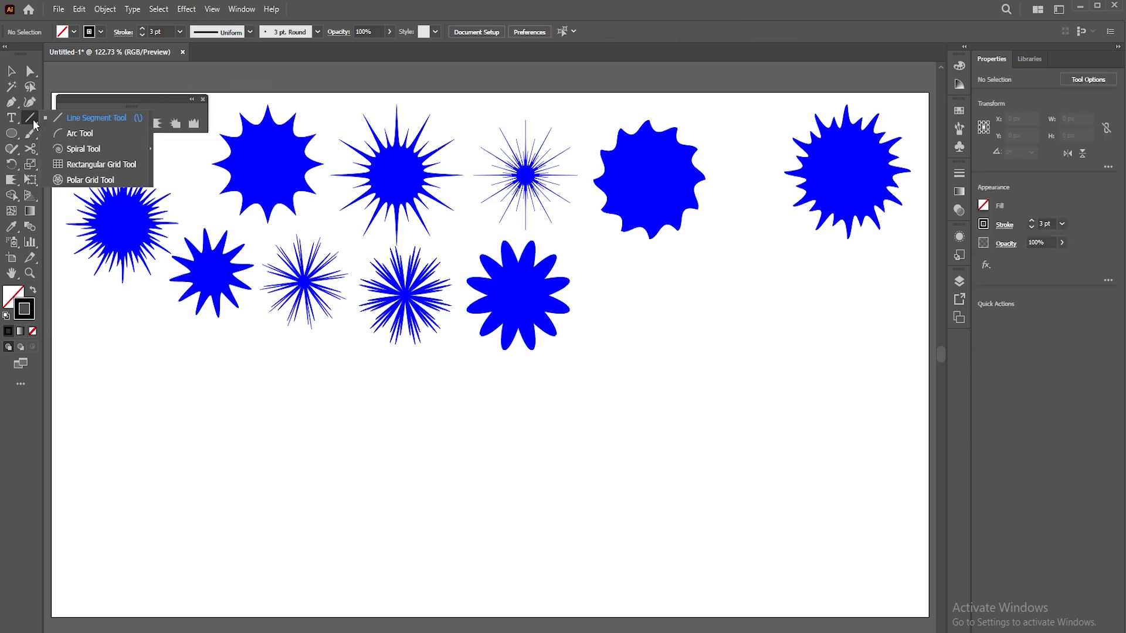
{"action": "left_click", "coordinate": [100, 164]}
{"action": "left_click_drag", "start_coordinate": [728, 443], "coordinate": [830, 551]}
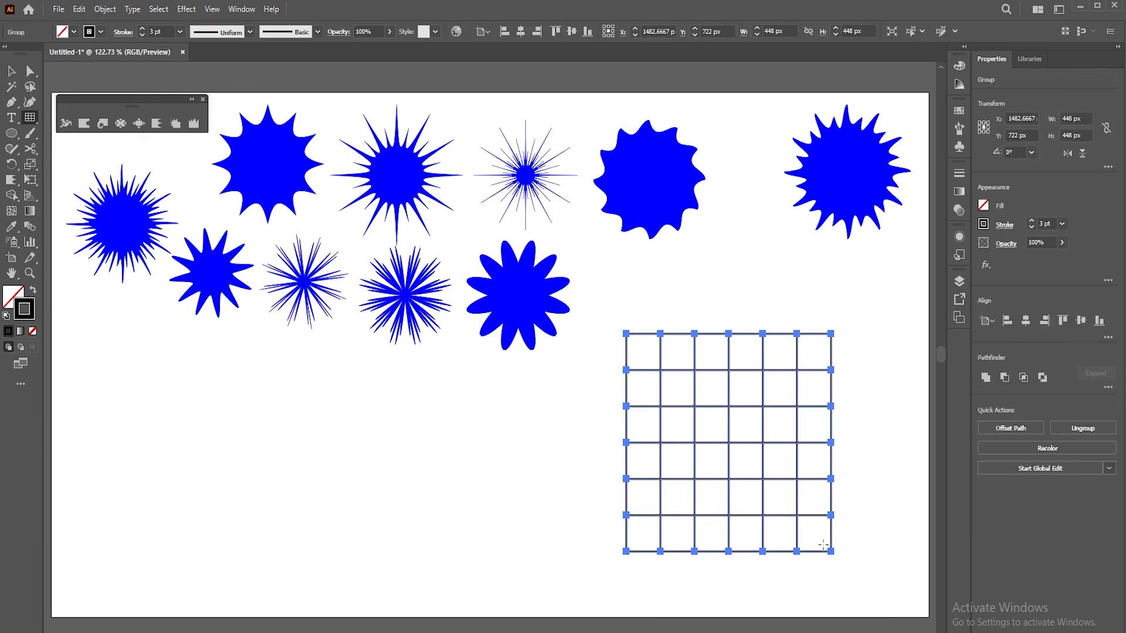
Reset the Scallop Tool options to their defaults.
{"action": "left_click", "coordinate": [157, 124]}
{"action": "double_click", "coordinate": [157, 123]}
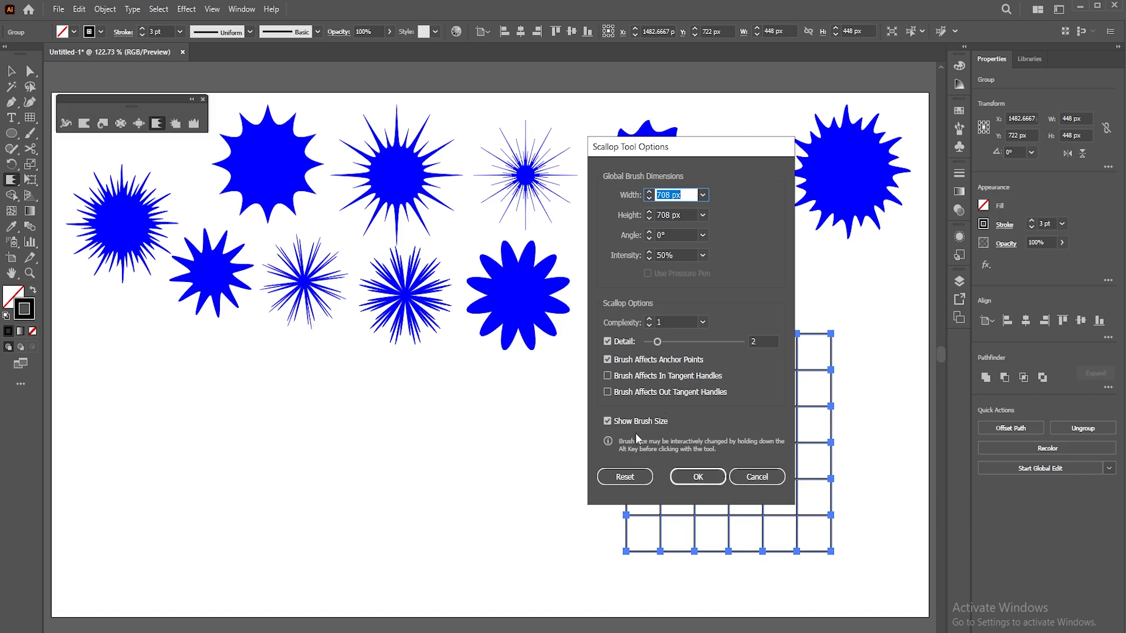
{"action": "left_click", "coordinate": [625, 477]}
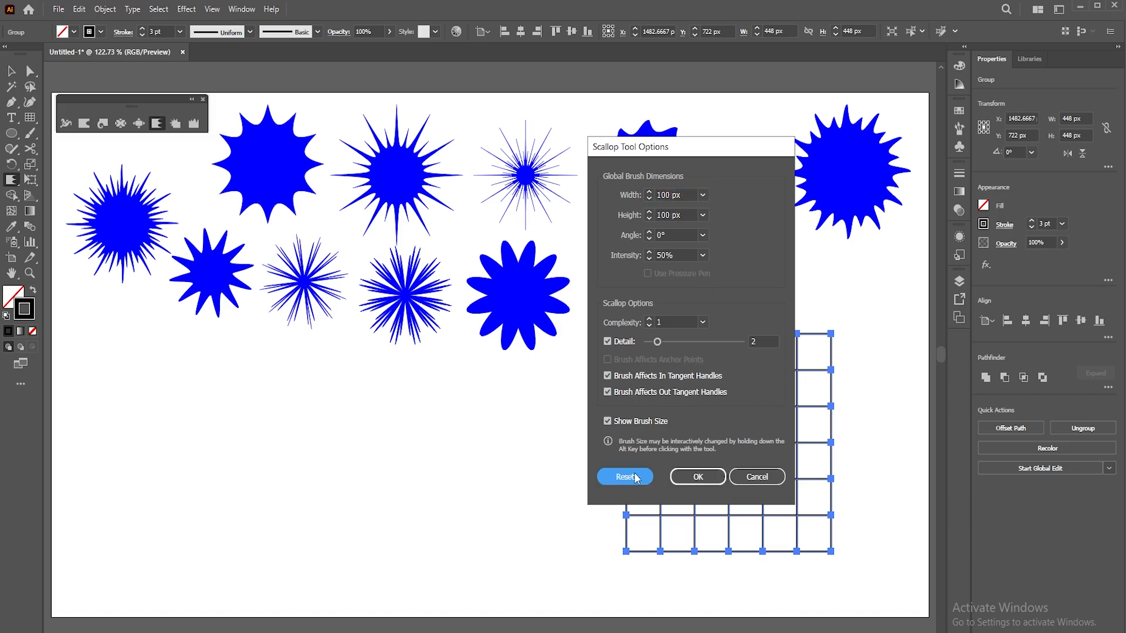
{"action": "left_click", "coordinate": [697, 476]}
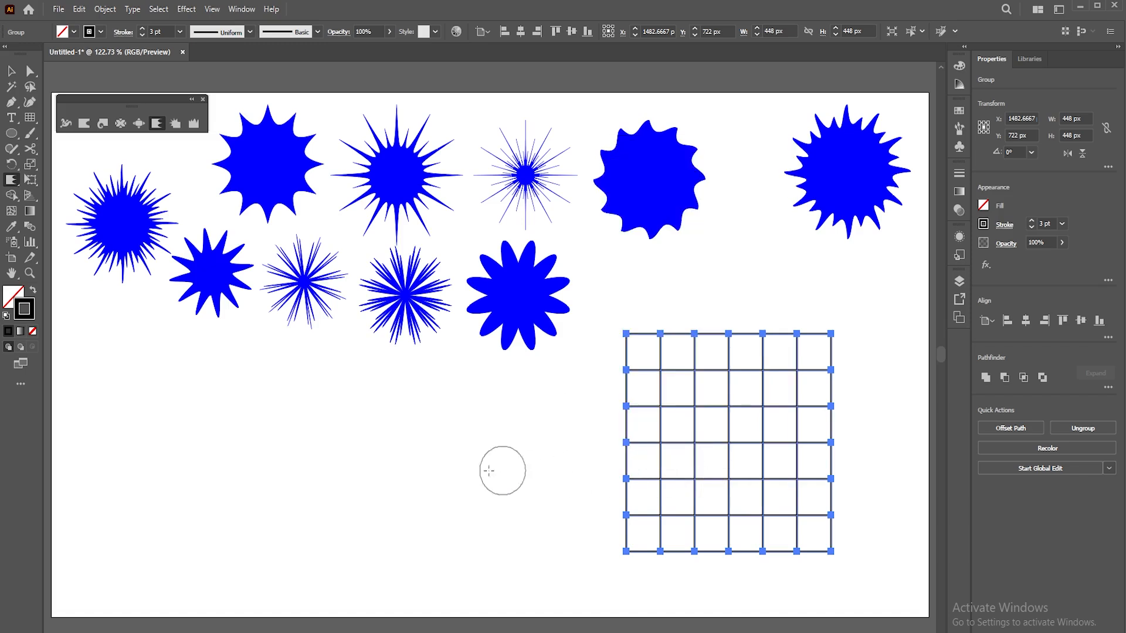
Enlarge the scallop brush proportionally and scallop the rectangular grid from its center.
{"action": "key", "text": "alt+shift"}
{"action": "mouse_move", "coordinate": [445, 494]}
{"action": "left_mouse_down"}
{"action": "mouse_move", "coordinate": [480, 452]}
{"action": "mouse_move", "coordinate": [542, 413]}
{"action": "left_mouse_up"}
{"action": "left_click_drag", "start_coordinate": [728, 442], "coordinate": [728, 443]}
{"action": "key", "text": "v"}
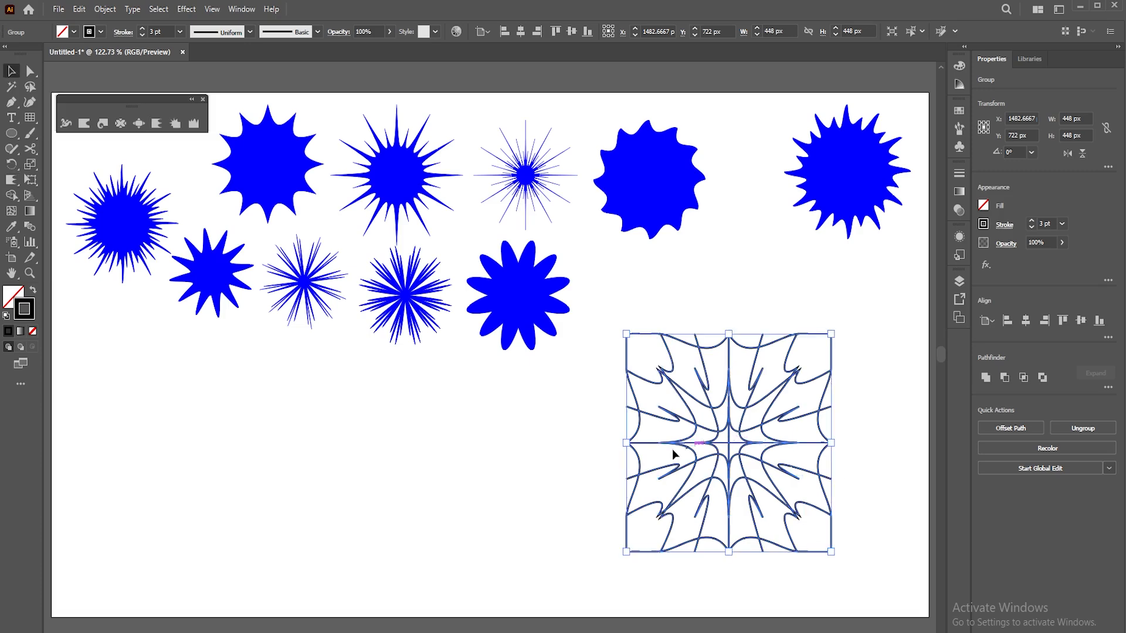
Shrink the scalloped grid to about 247 px and place it at the end of the second row.
{"action": "left_click_drag", "start_coordinate": [625, 553], "coordinate": [717, 447]}
{"action": "left_click_drag", "start_coordinate": [768, 394], "coordinate": [646, 324]}
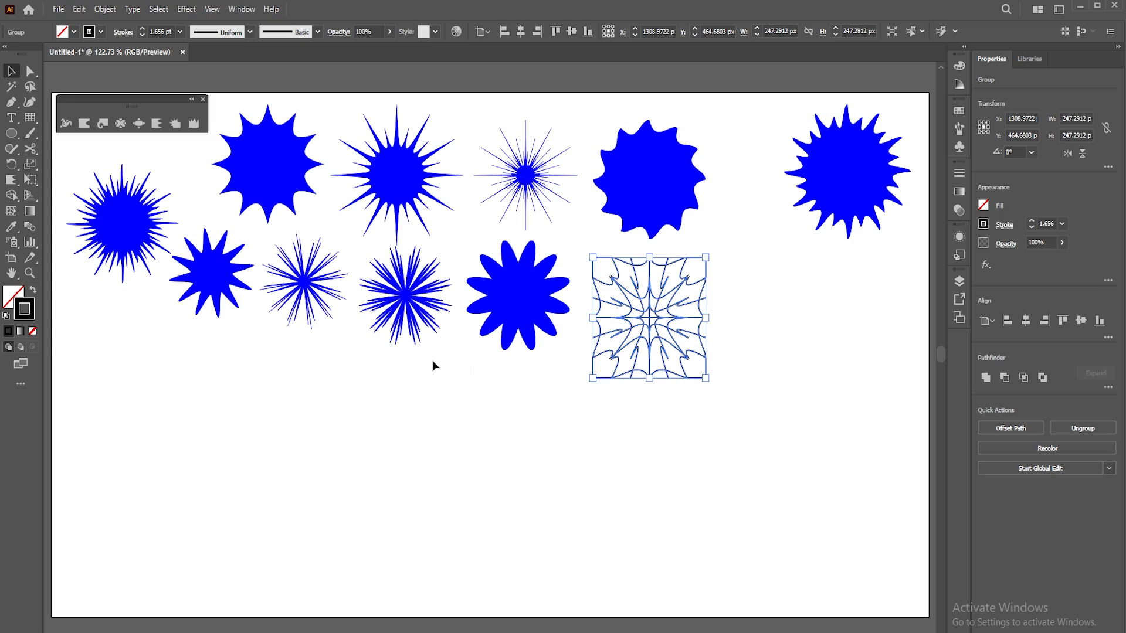
Draw a circular polar grid about 357 px wide below the petal flower.
{"action": "left_click", "coordinate": [33, 119]}
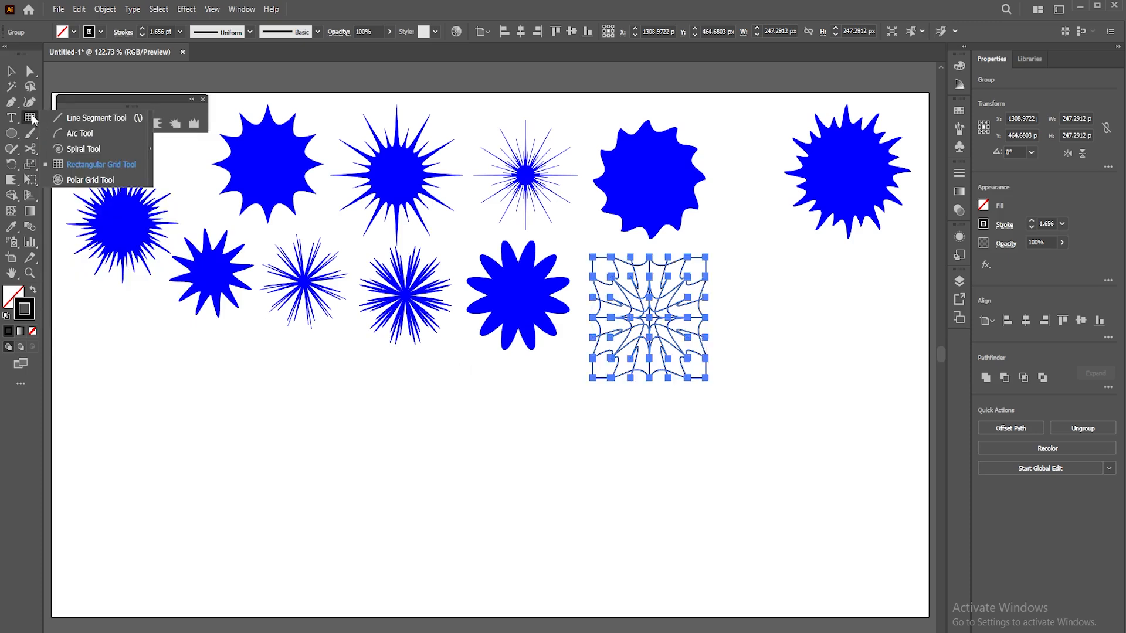
{"action": "left_click", "coordinate": [89, 179]}
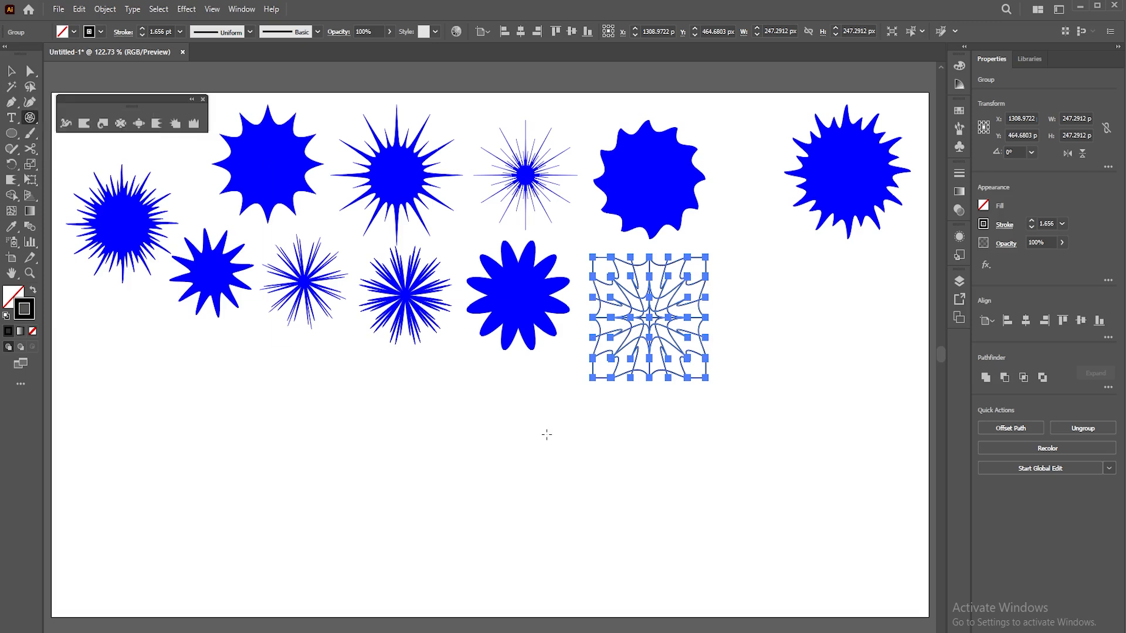
{"action": "left_click_drag", "start_coordinate": [539, 496], "coordinate": [620, 554]}
Shrink the scalloped rectangular grid a little further in the second row.
{"action": "key", "text": "v"}
{"action": "left_click", "coordinate": [644, 319]}
{"action": "left_click_drag", "start_coordinate": [593, 378], "coordinate": [619, 350]}
Resize the scallop brush proportionally to cover the polar grid, scallop the grid from its center, and deselect it.
{"action": "key", "text": "z"}
{"action": "left_click_drag", "start_coordinate": [516, 529], "coordinate": [608, 441]}
{"action": "left_click_drag", "start_coordinate": [563, 481], "coordinate": [554, 417]}
{"action": "key", "text": "v"}
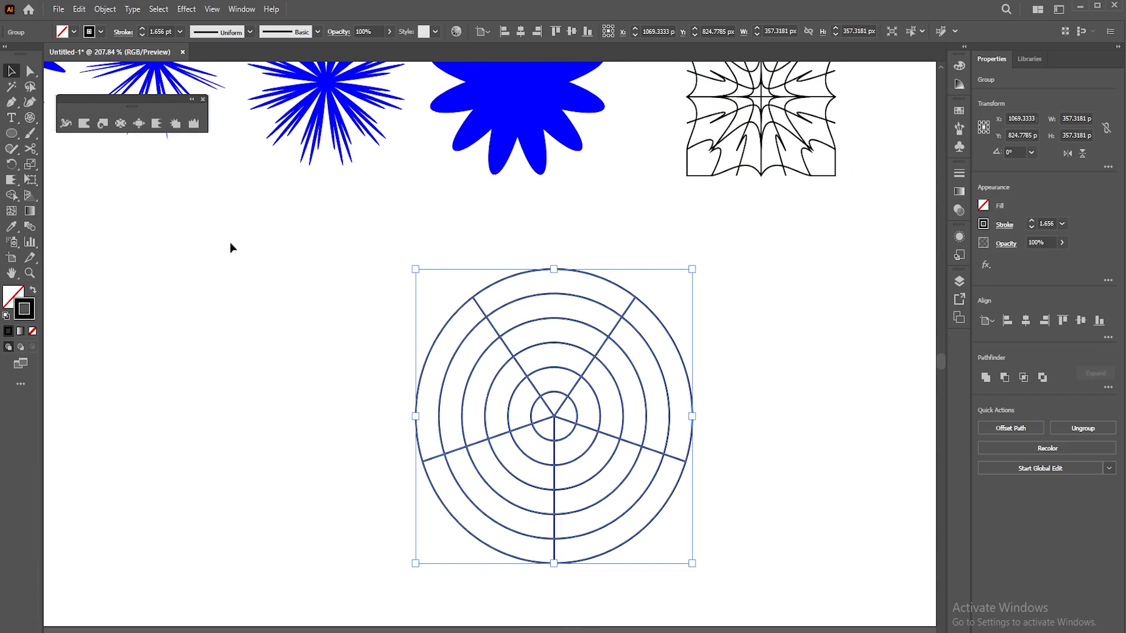
{"action": "left_click", "coordinate": [157, 124]}
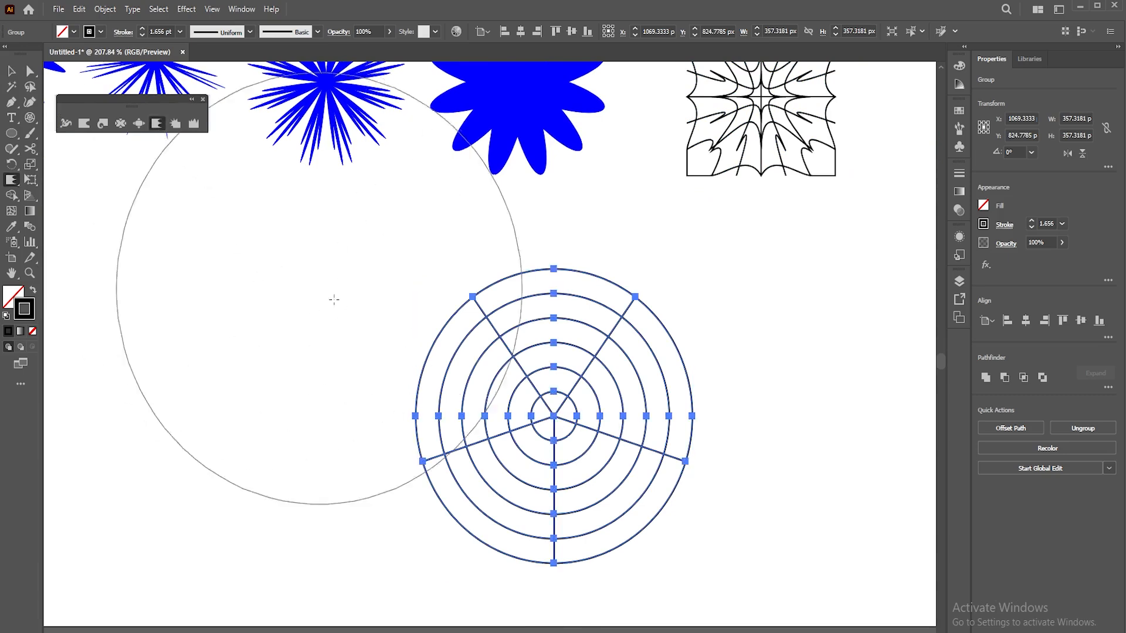
{"action": "mouse_move", "coordinate": [277, 361]}
{"action": "left_mouse_down"}
{"action": "mouse_move", "coordinate": [233, 379]}
{"action": "mouse_move", "coordinate": [189, 430]}
{"action": "mouse_move", "coordinate": [234, 382]}
{"action": "left_mouse_up"}
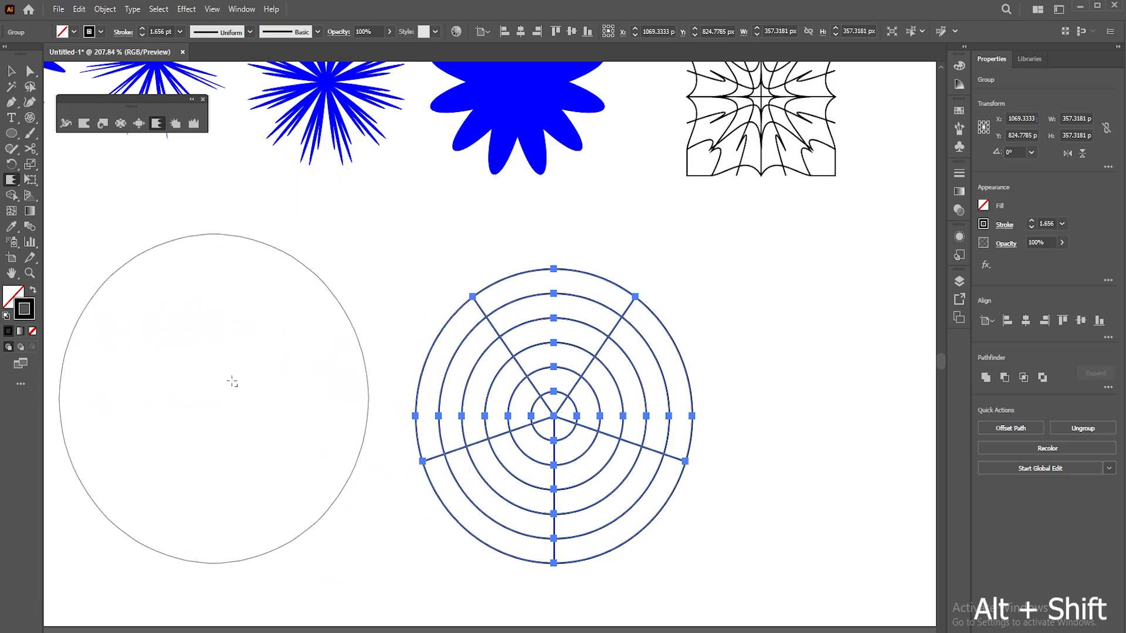
{"action": "left_click", "coordinate": [553, 415]}
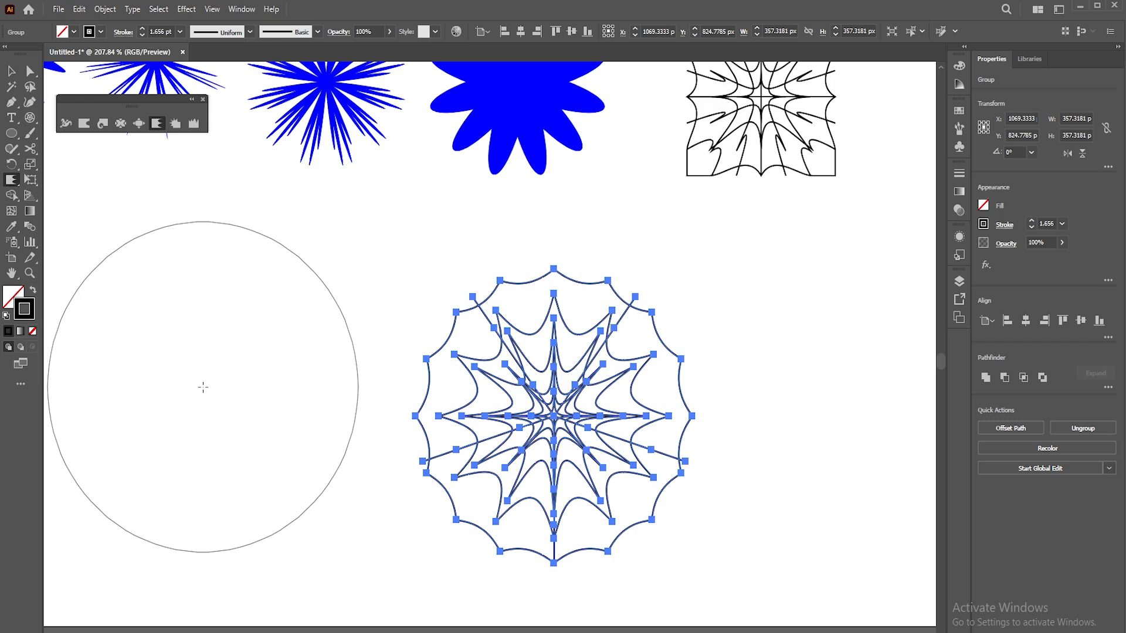
{"action": "key", "text": "v"}
{"action": "left_click", "coordinate": [254, 367], "text": "ctrl"}
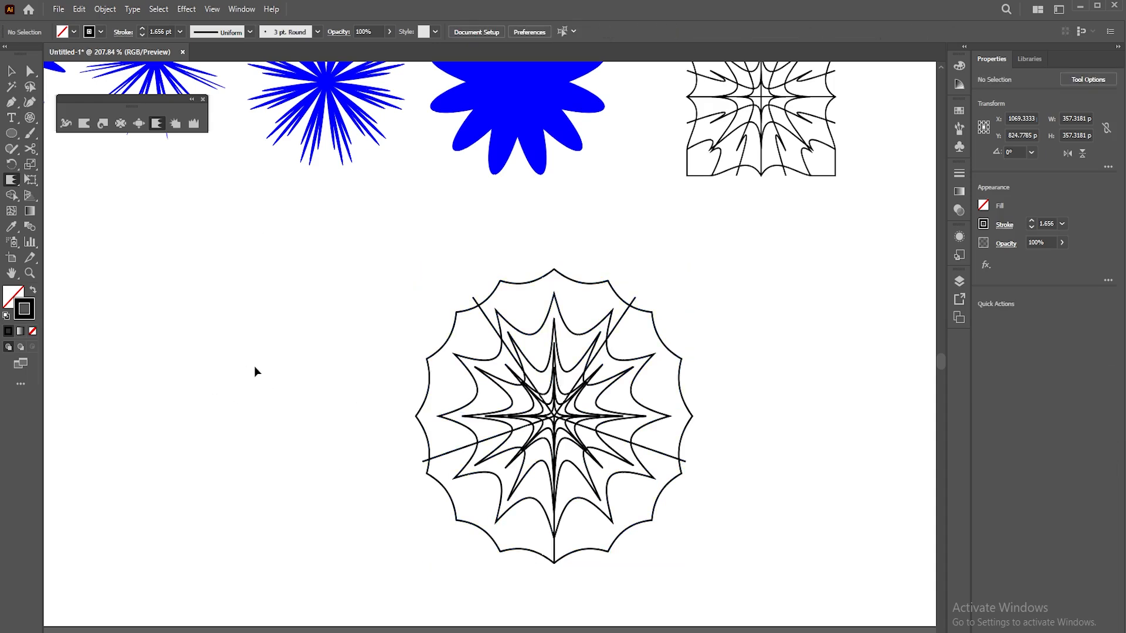
Review the Scallop Tool options without changing them and return to a view of the whole artboard.
{"action": "double_click", "coordinate": [158, 125]}
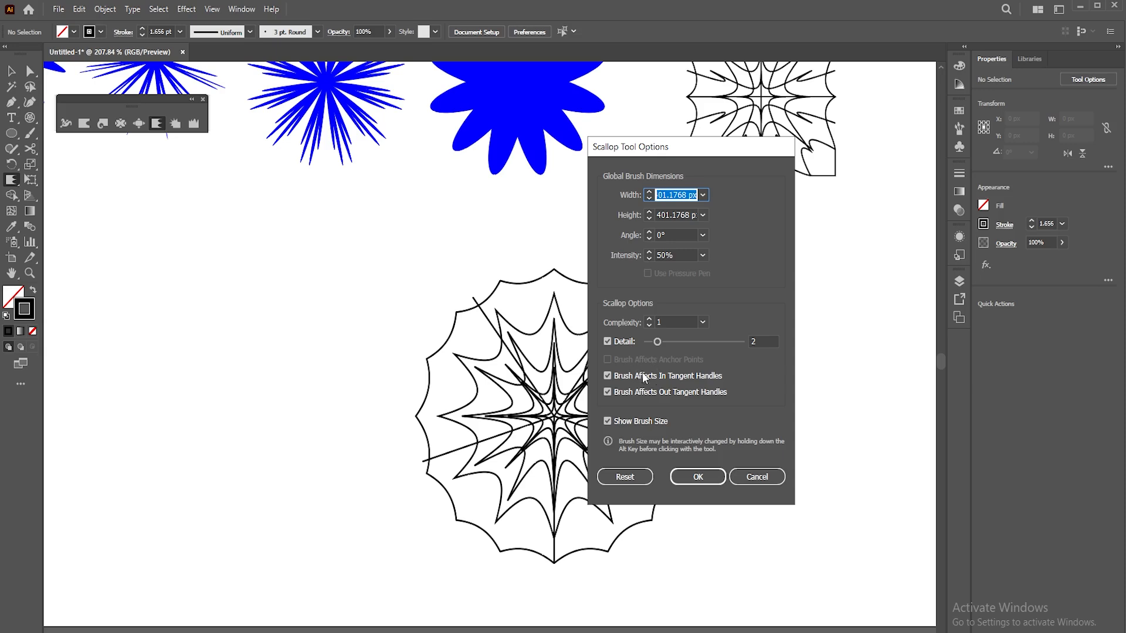
{"action": "left_click", "coordinate": [750, 478]}
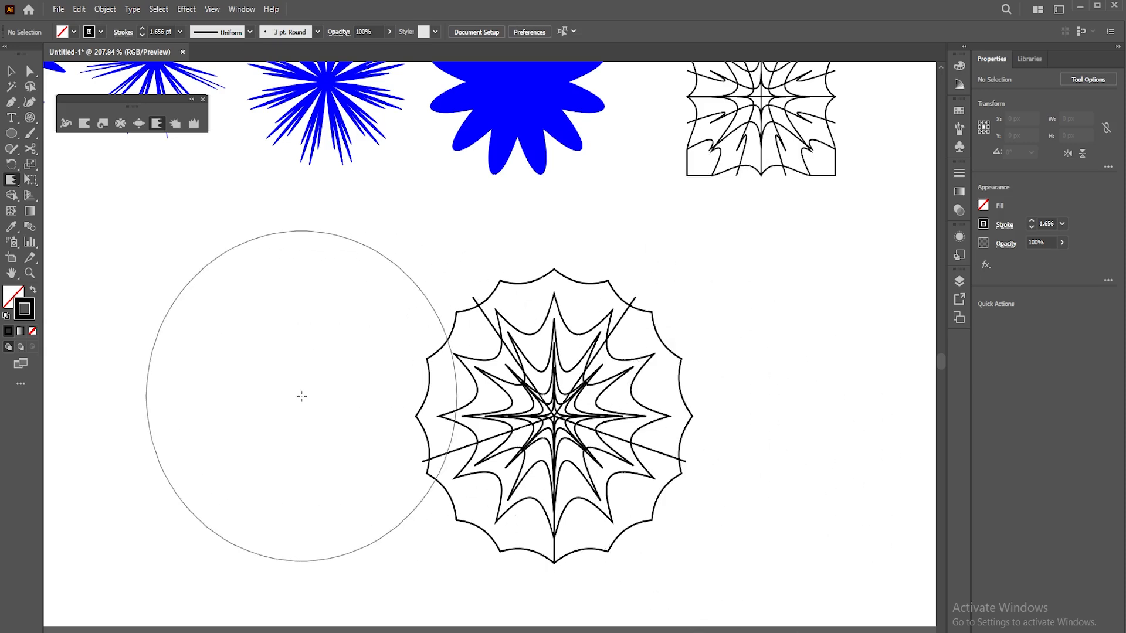
{"action": "key", "text": "ctrl+0"}
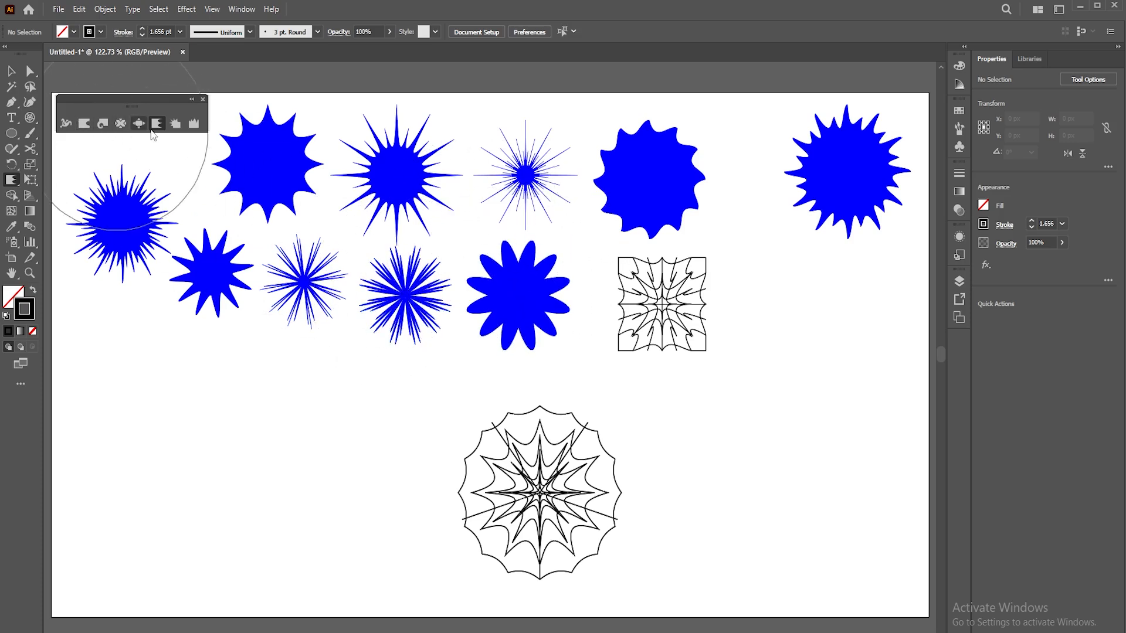
{"action": "left_click_drag", "start_coordinate": [417, 309], "coordinate": [426, 303]}
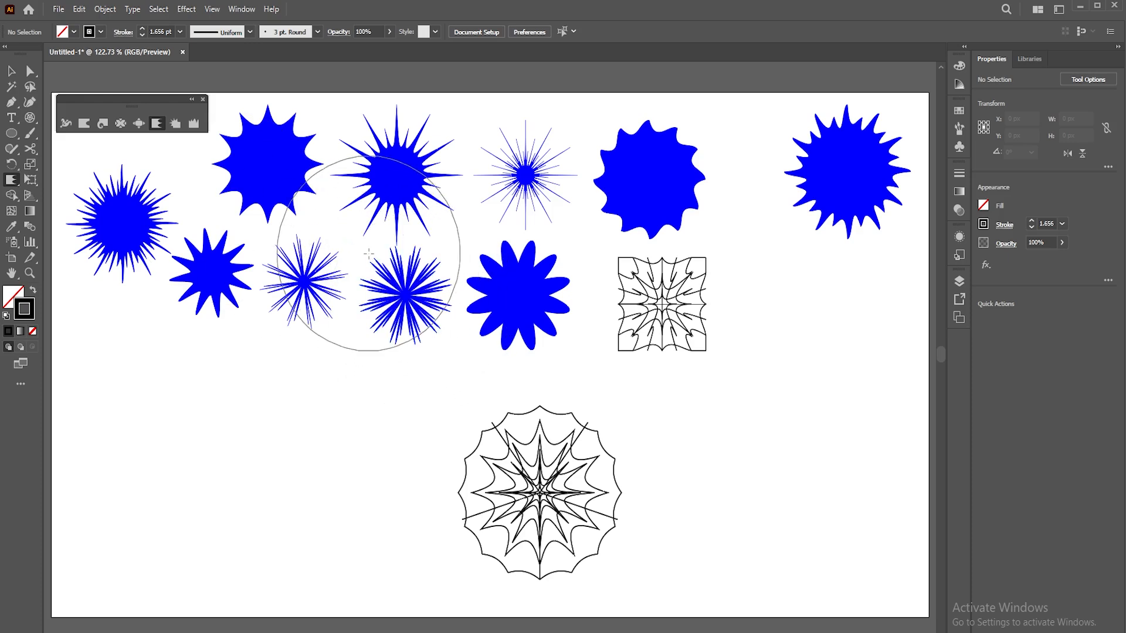
{"action": "left_click_drag", "start_coordinate": [377, 298], "coordinate": [377, 300]}
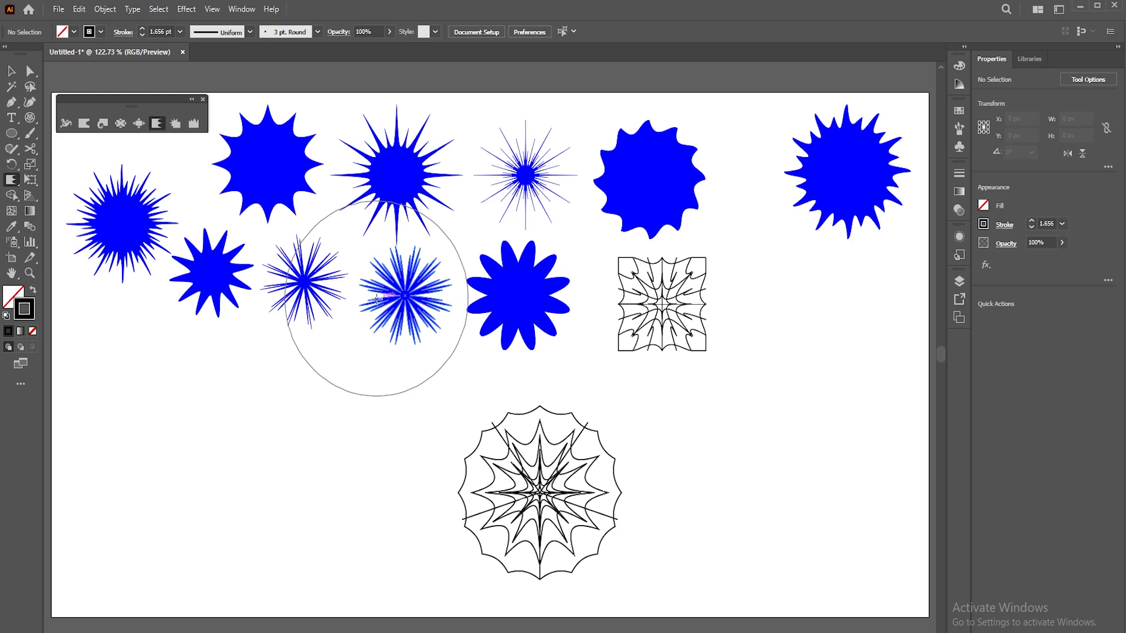
{"action": "left_click_drag", "start_coordinate": [377, 300], "coordinate": [377, 300]}
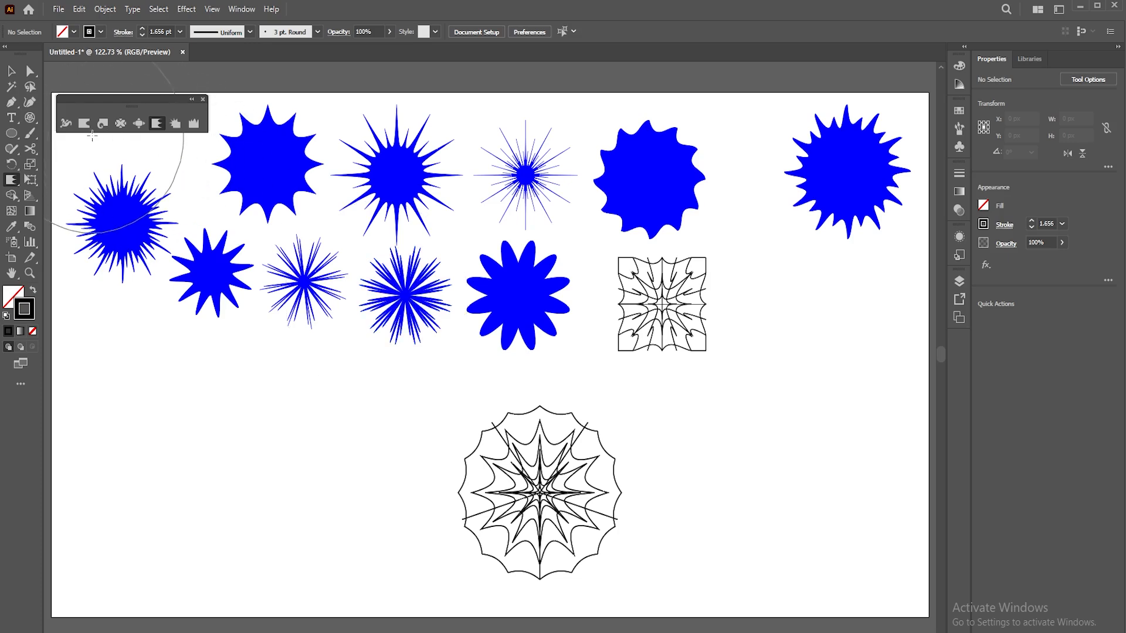